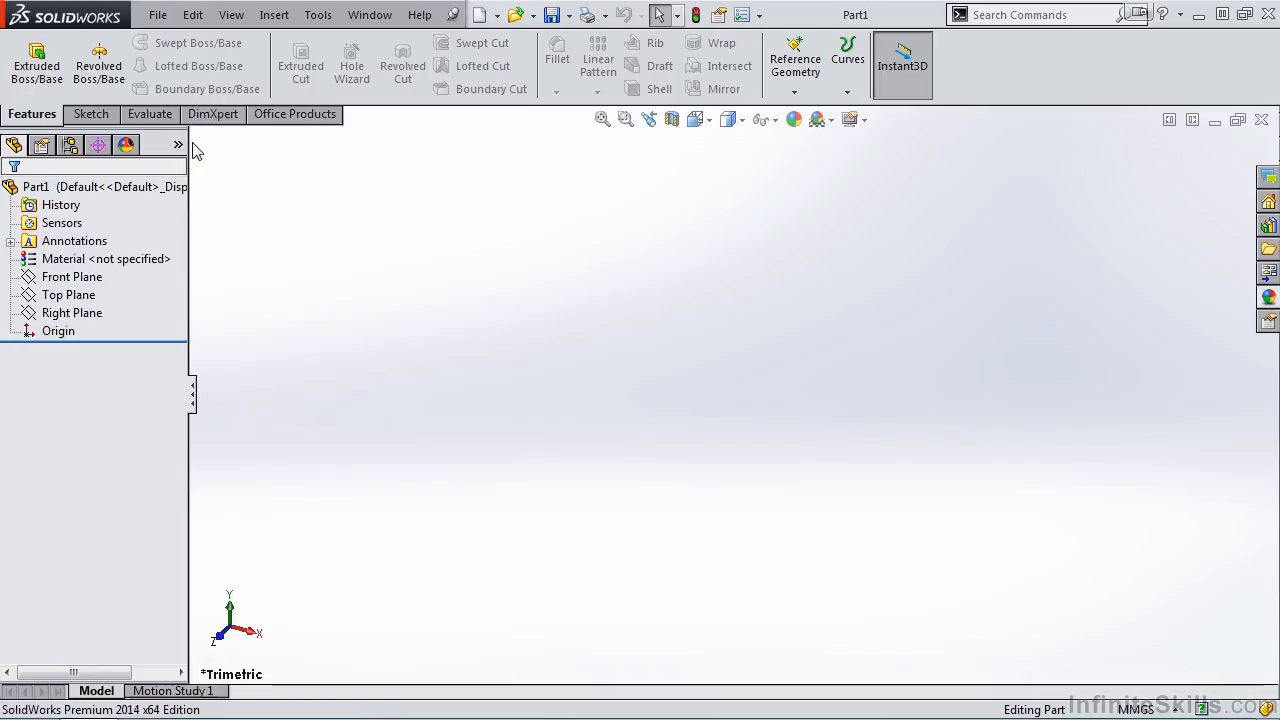
Sketch a center rectangle about 206 by 114 mm on the Top Plane, centred on the origin, and exit the sketch.
{"action": "left_click", "coordinate": [100, 116]}
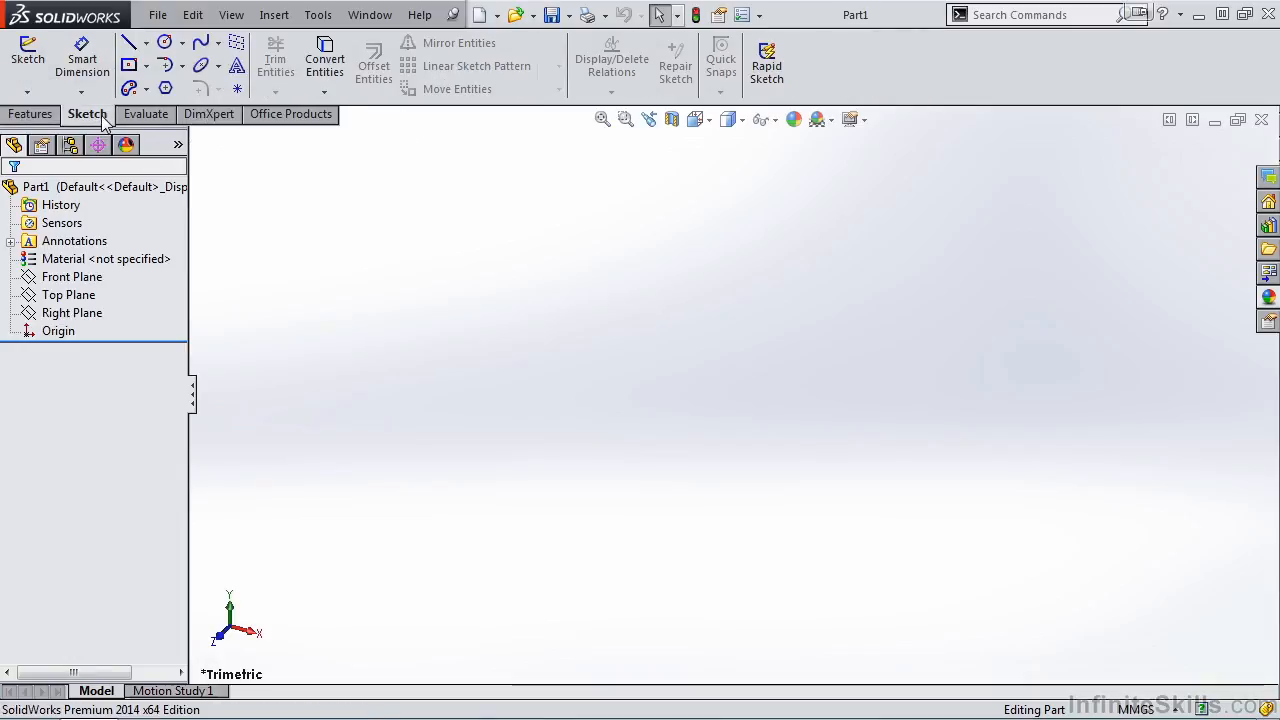
{"action": "left_click", "coordinate": [28, 60]}
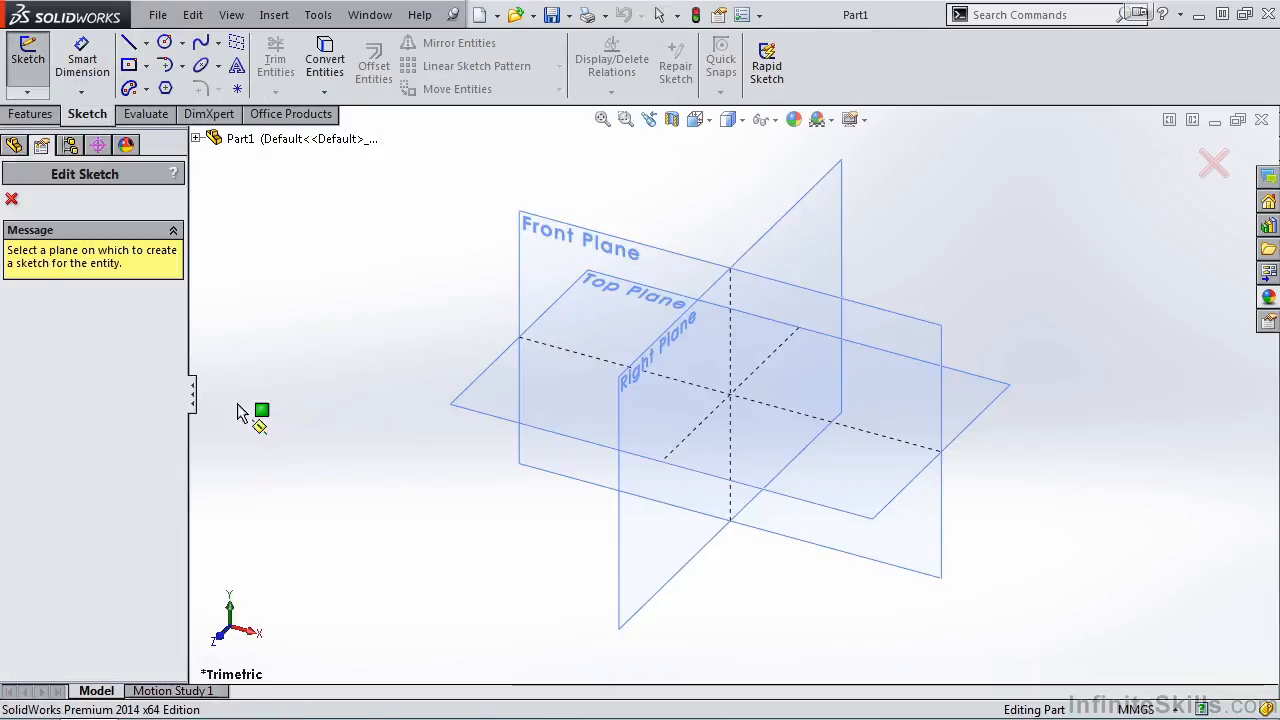
{"action": "left_click", "coordinate": [488, 389]}
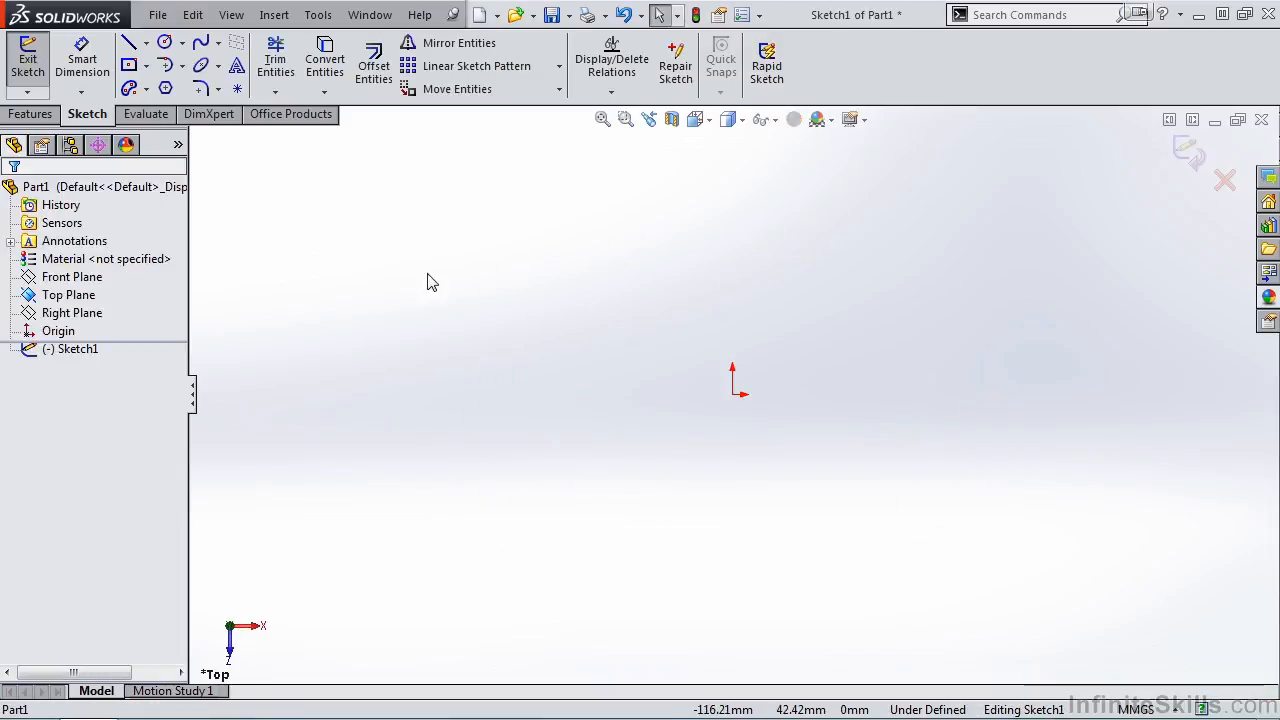
{"action": "left_click", "coordinate": [128, 65]}
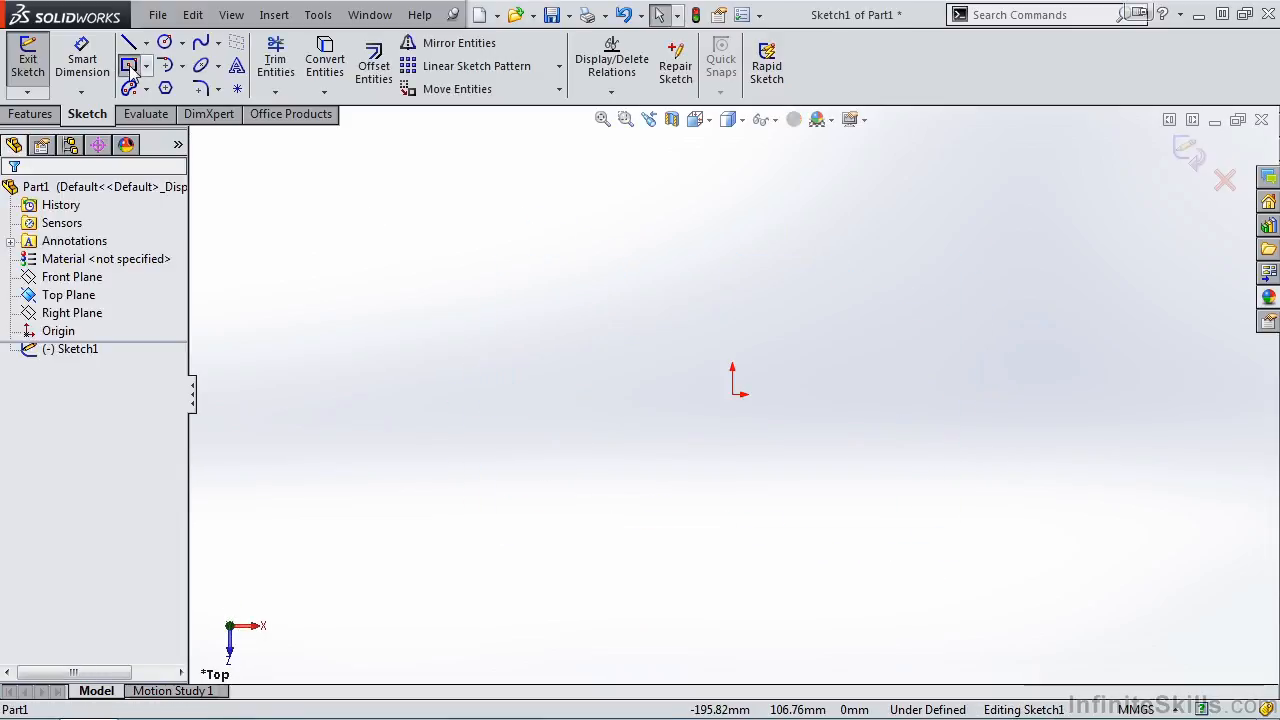
{"action": "left_click", "coordinate": [736, 393]}
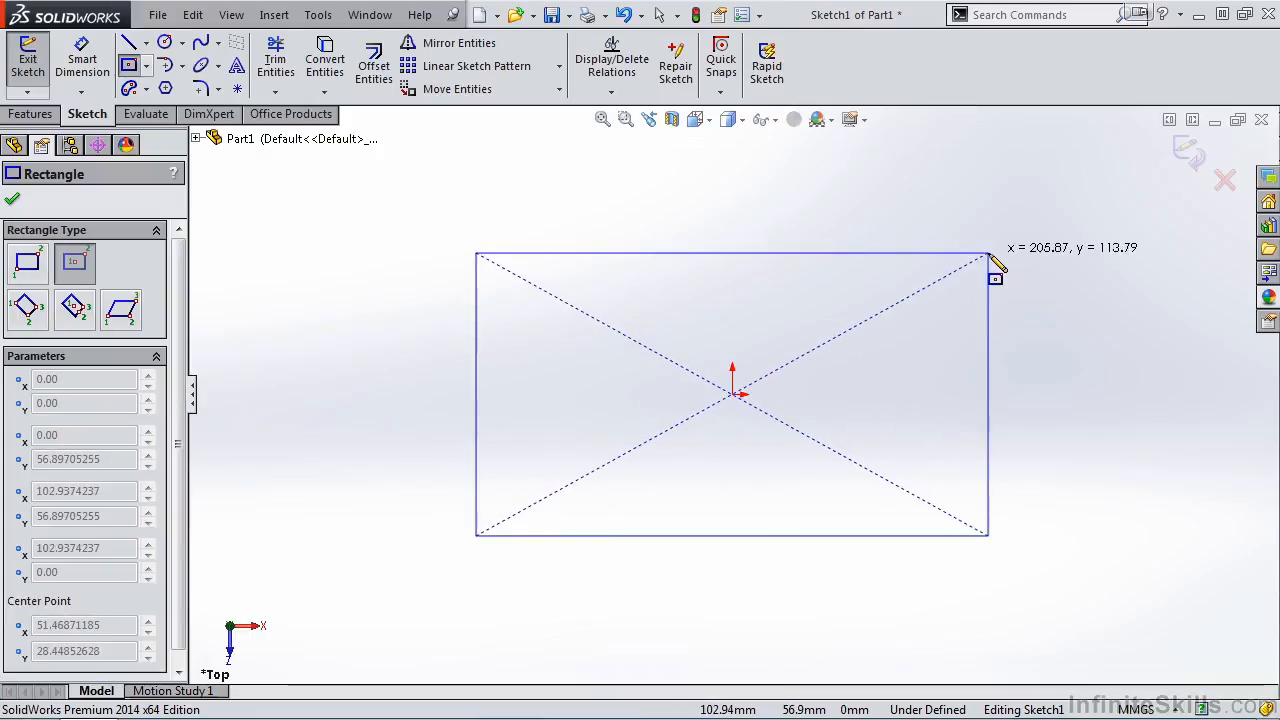
{"action": "left_click", "coordinate": [988, 253]}
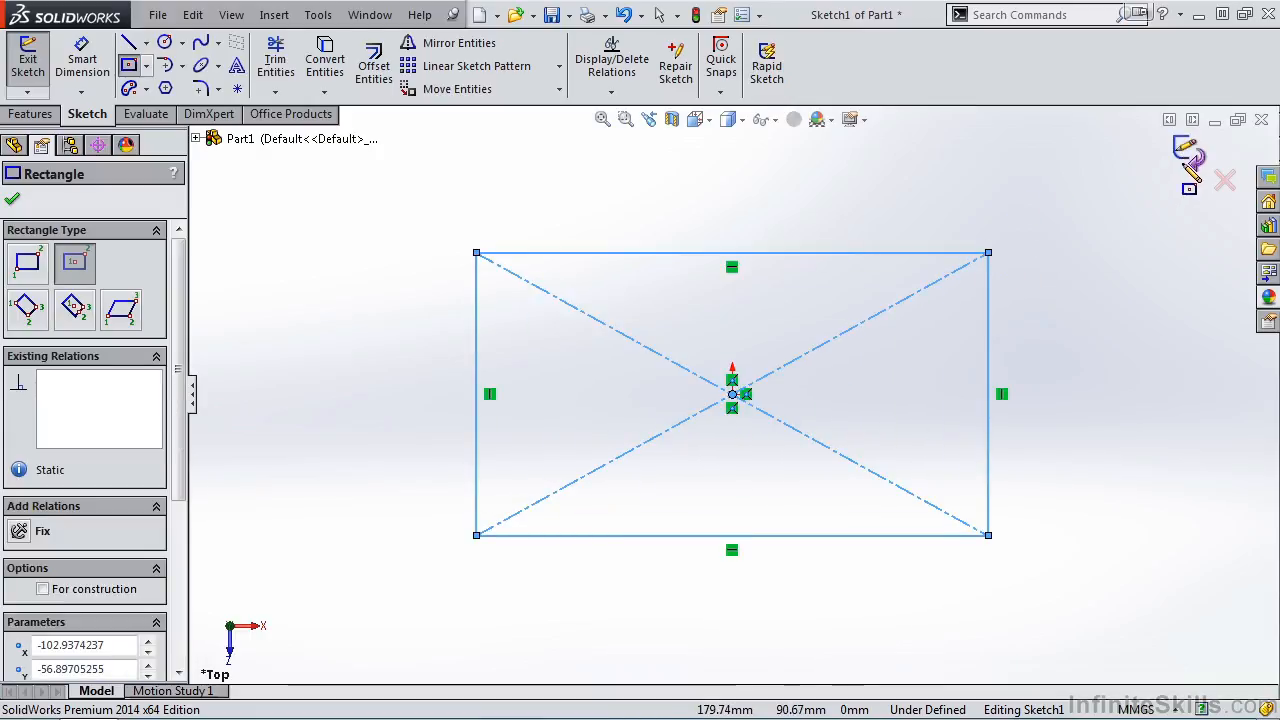
{"action": "left_click", "coordinate": [1188, 151]}
Create a reference plane offset 100 mm above the Top Plane.
{"action": "key", "text": "space"}
{"action": "left_click", "coordinate": [880, 366]}
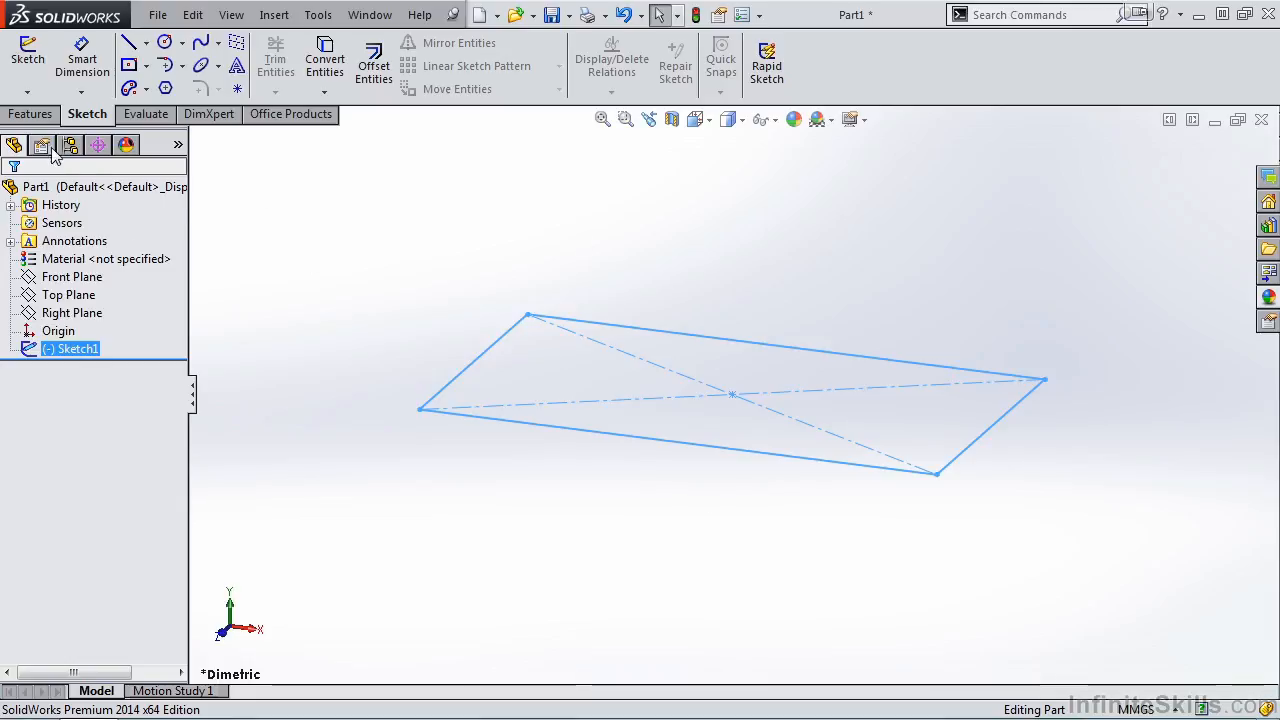
{"action": "left_click", "coordinate": [39, 116]}
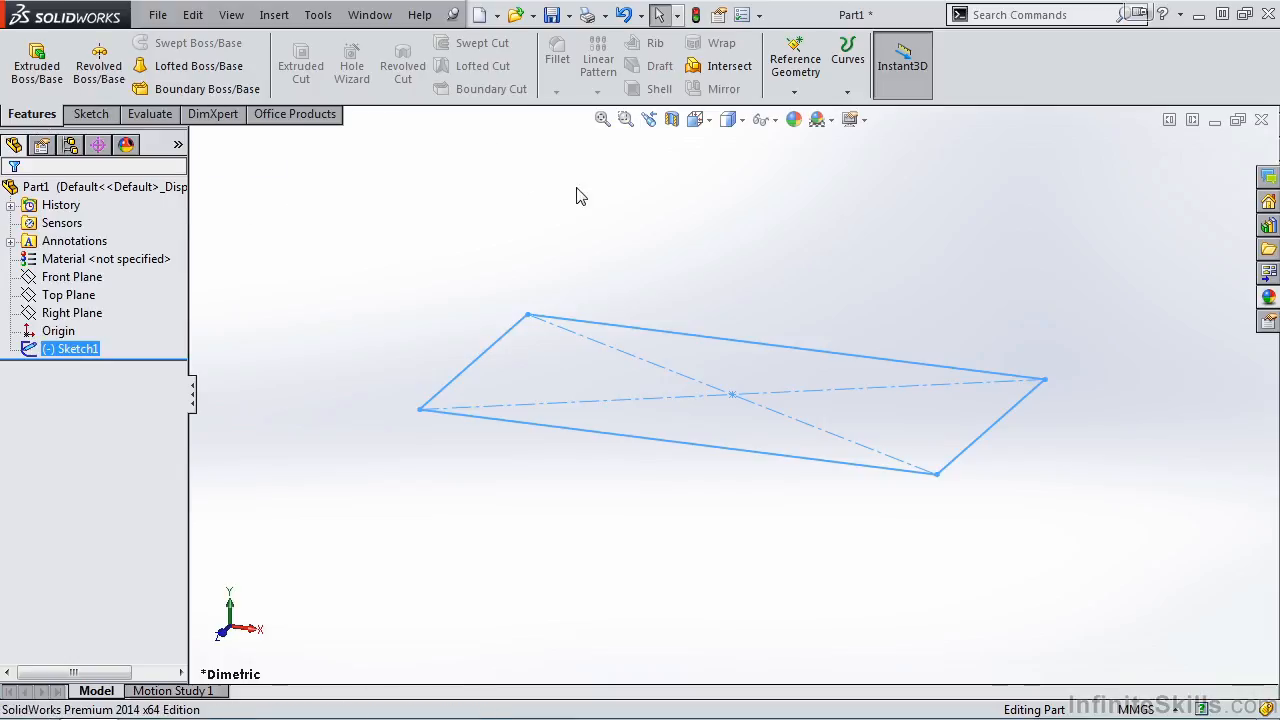
{"action": "left_click", "coordinate": [797, 94]}
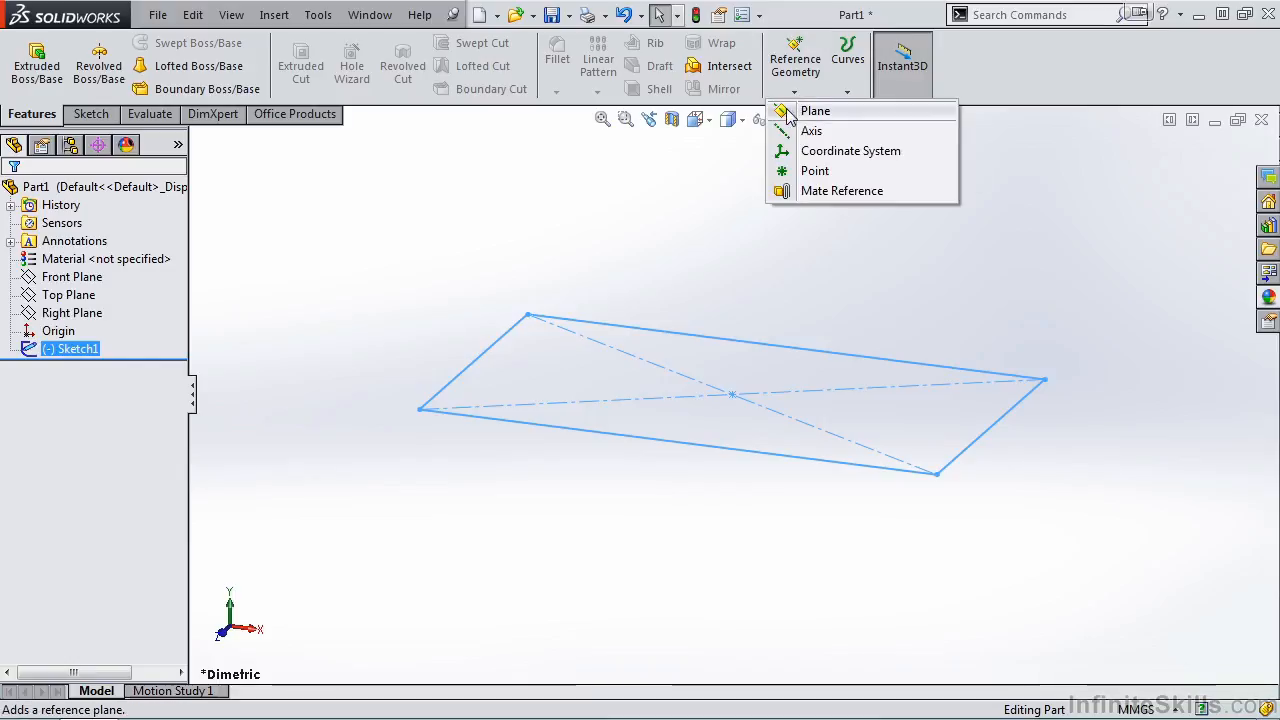
{"action": "left_click", "coordinate": [788, 112]}
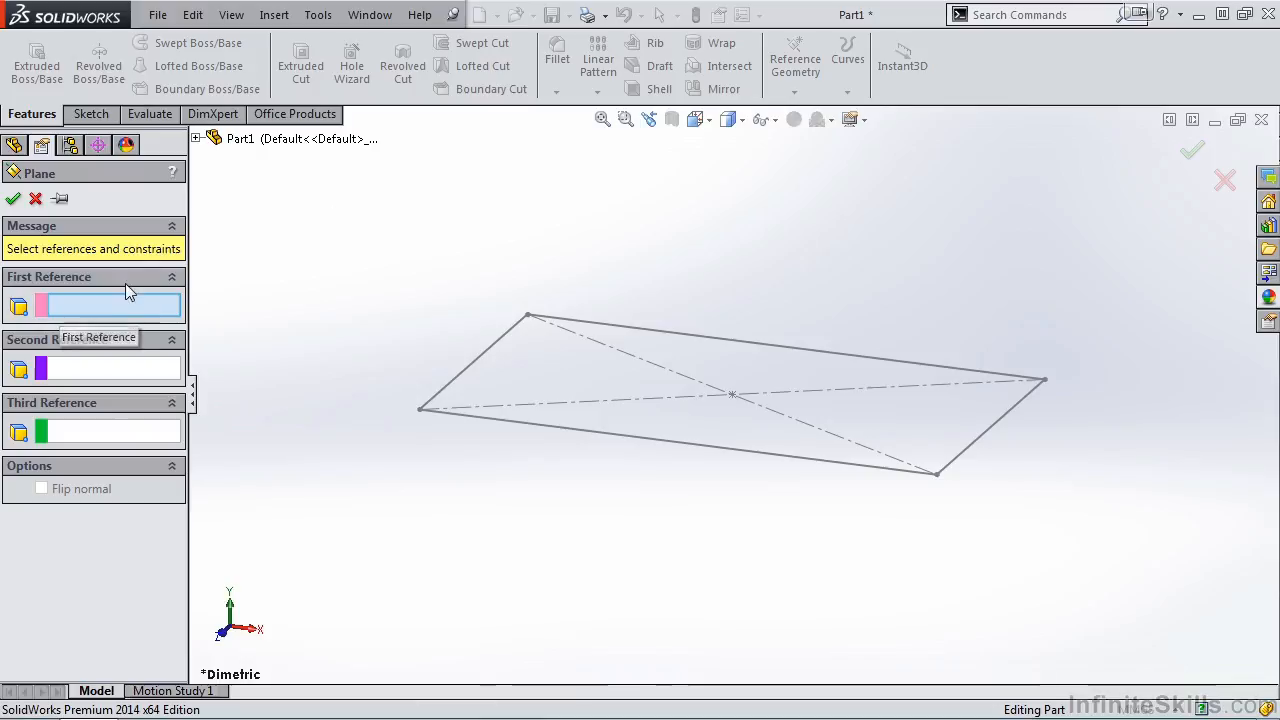
{"action": "left_click", "coordinate": [197, 140]}
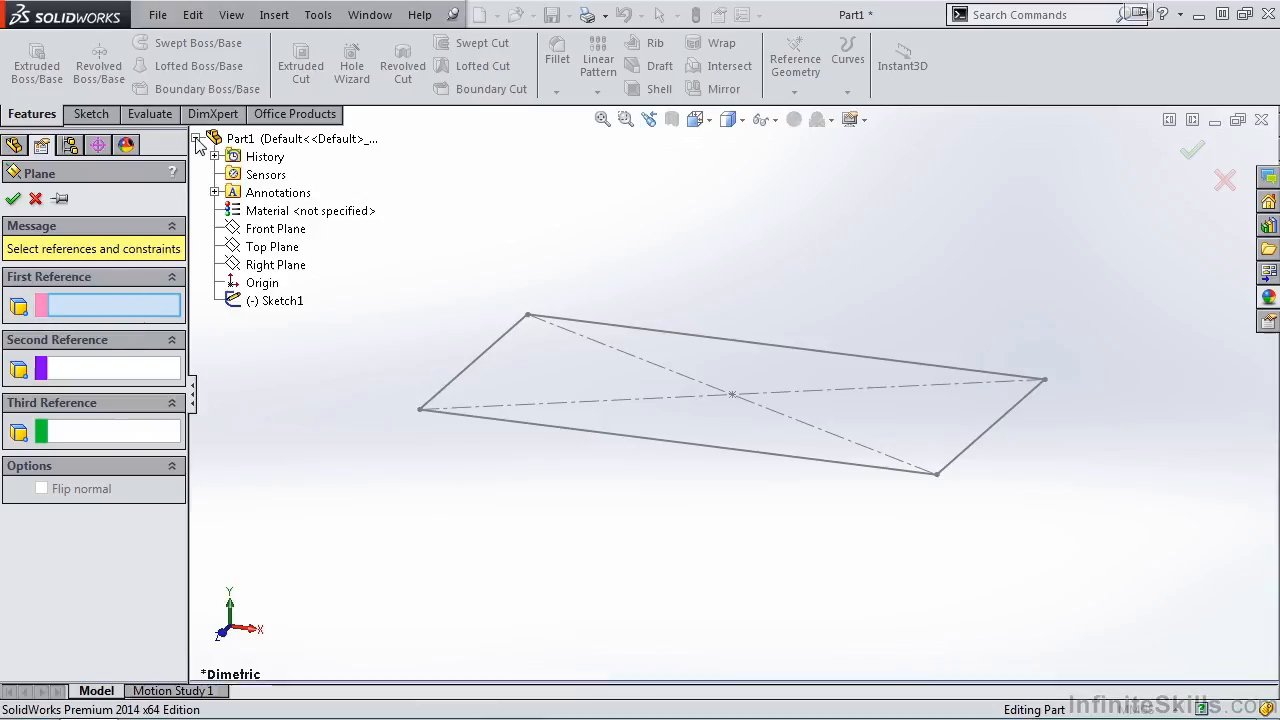
{"action": "left_click", "coordinate": [273, 248]}
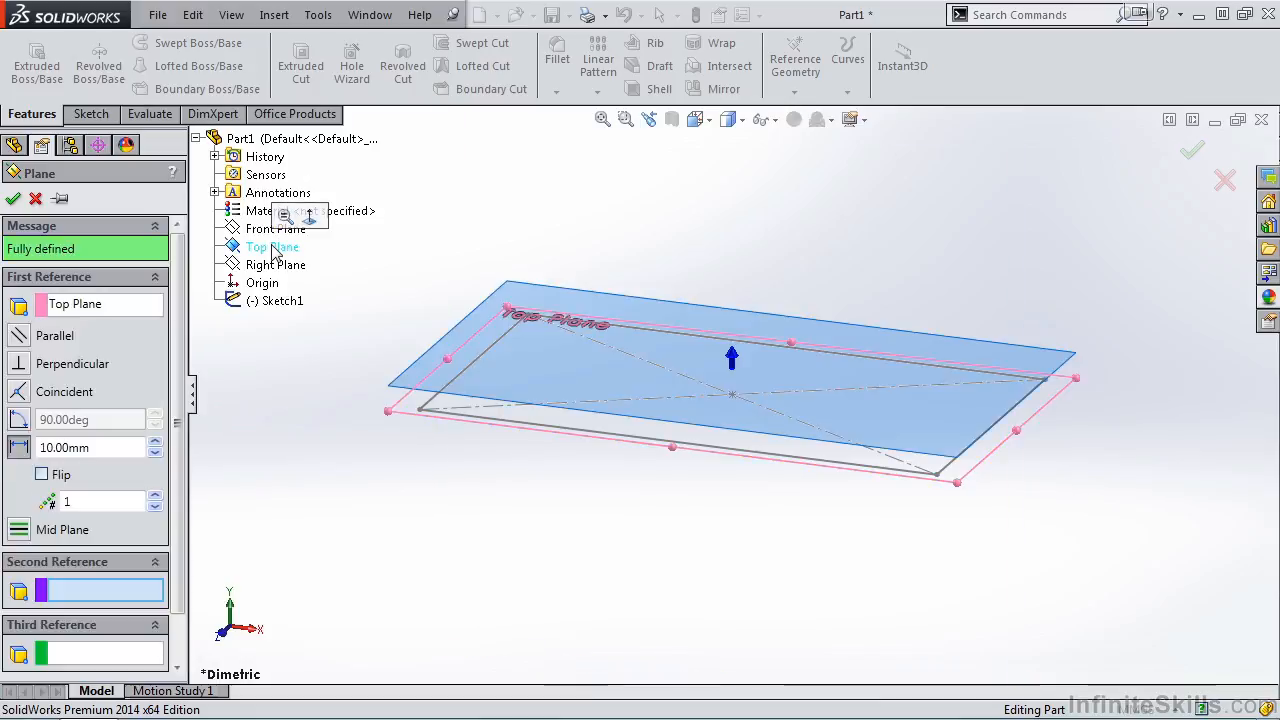
{"action": "left_click_drag", "start_coordinate": [125, 449], "coordinate": [55, 451]}
{"action": "key", "text": "BackSpace"}
{"action": "type", "text": "0"}
{"action": "key", "text": "Return"}
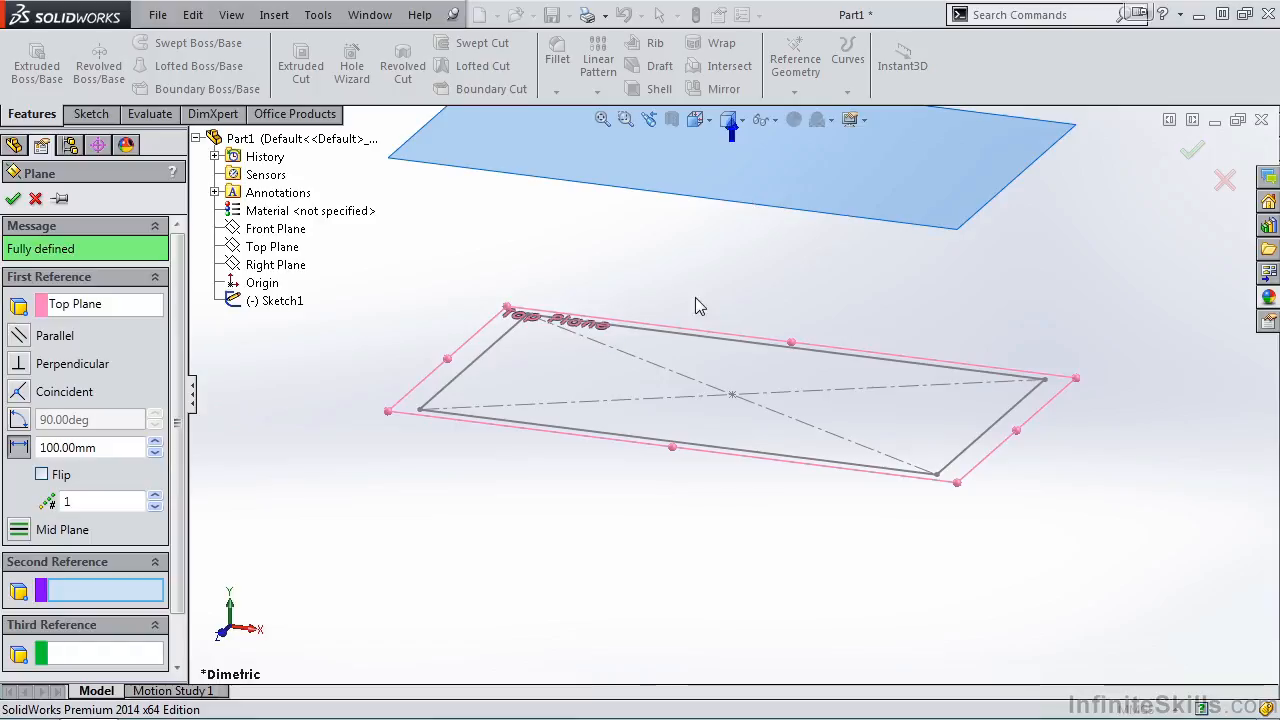
{"action": "left_click", "coordinate": [13, 198]}
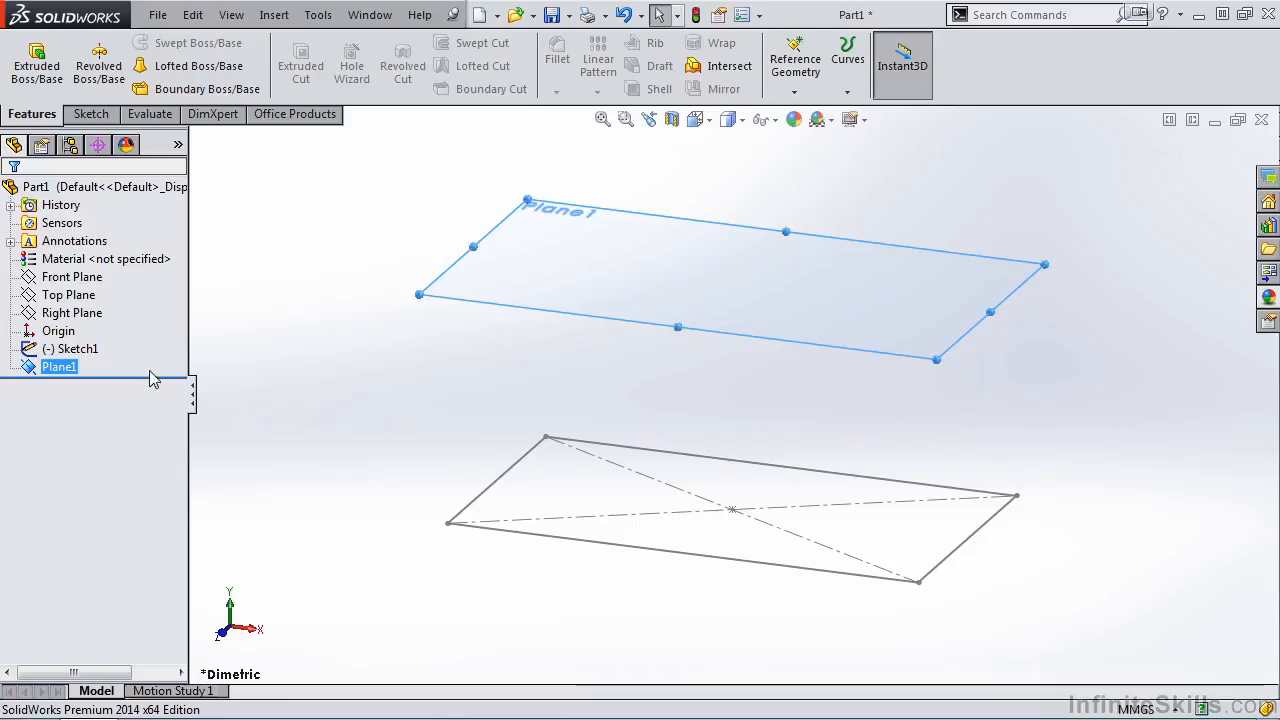
Sketch a circle of about 33 mm radius, centred on the origin, on the offset plane and hide that plane.
{"action": "left_click", "coordinate": [101, 118]}
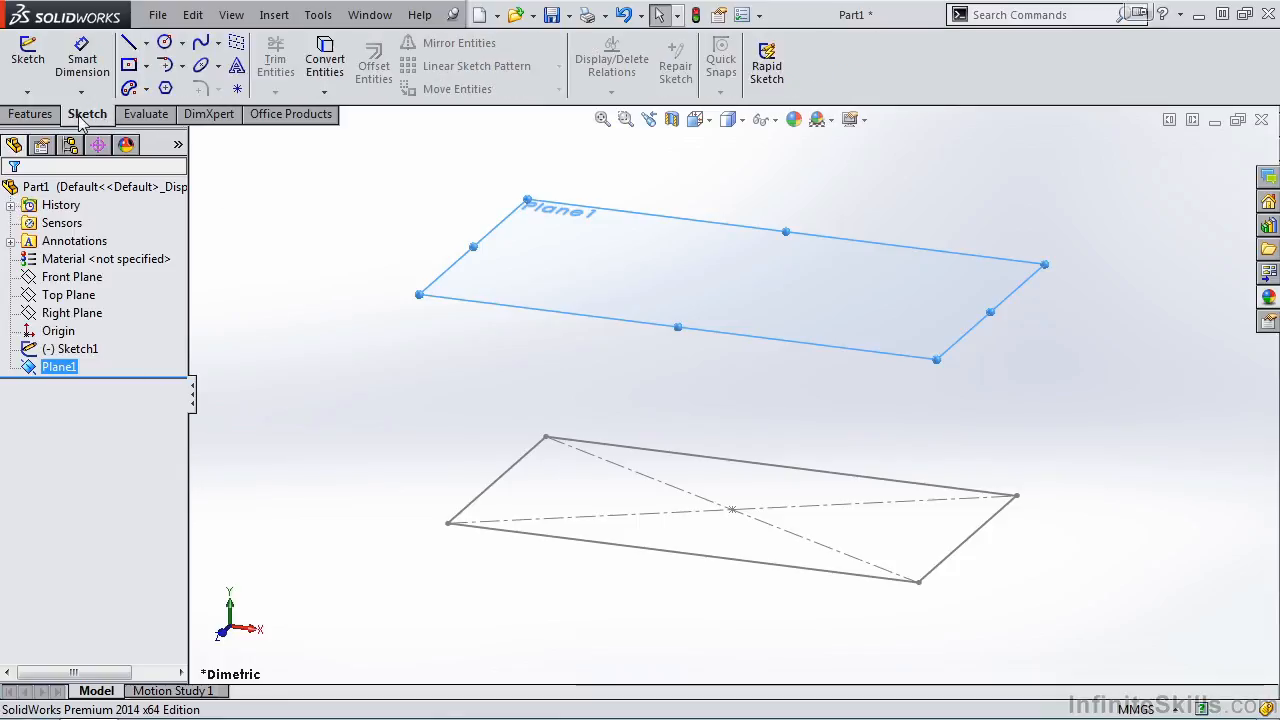
{"action": "left_click", "coordinate": [28, 60]}
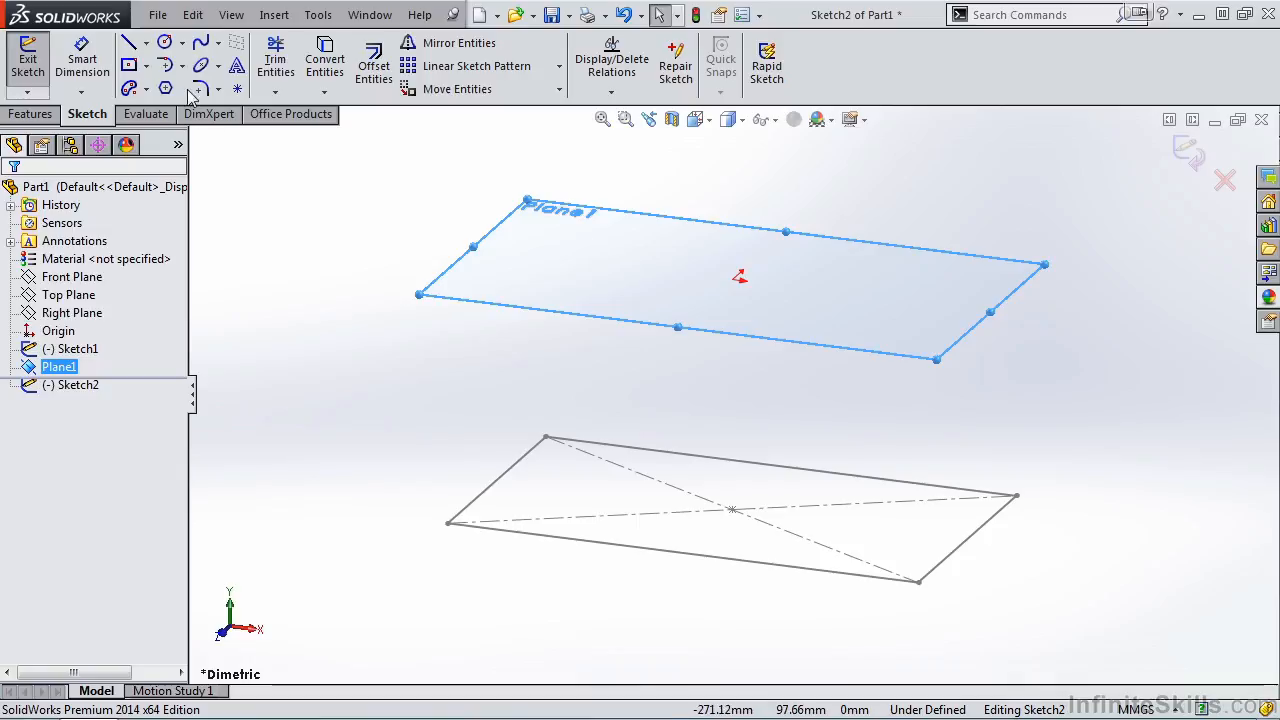
{"action": "left_click", "coordinate": [168, 48]}
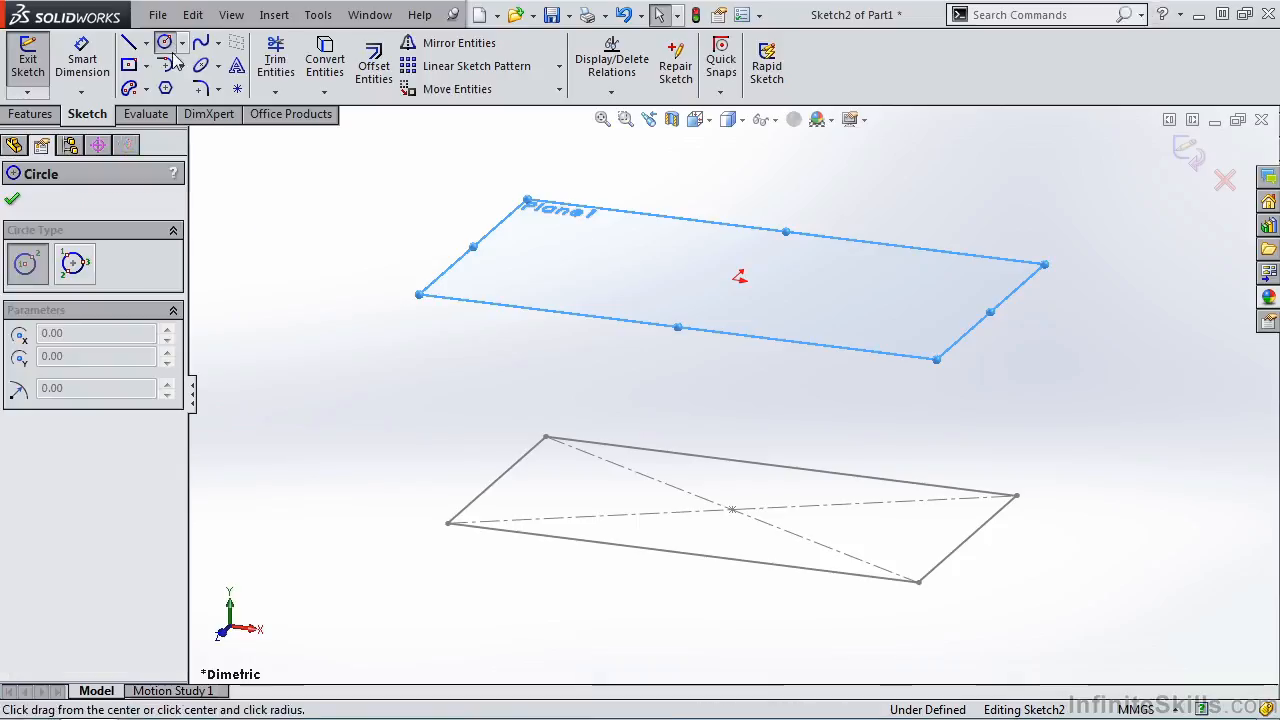
{"action": "left_click", "coordinate": [739, 278]}
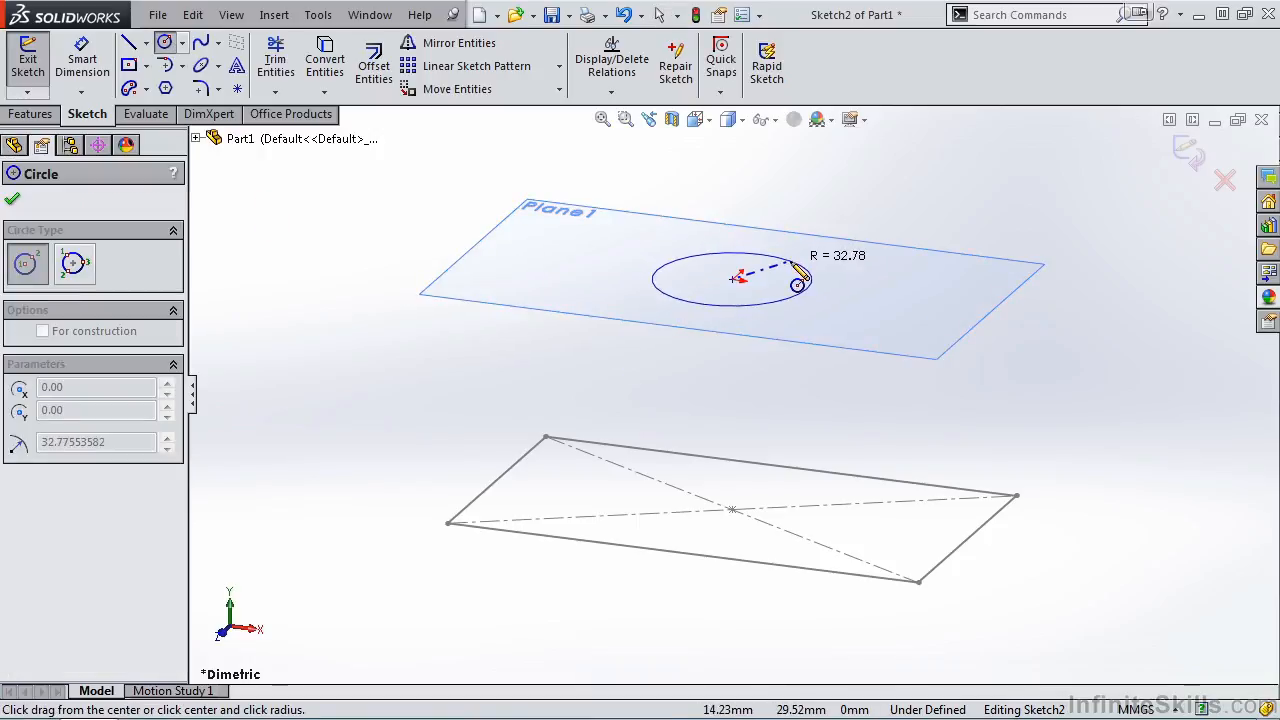
{"action": "left_click", "coordinate": [803, 278]}
{"action": "left_click", "coordinate": [1190, 150]}
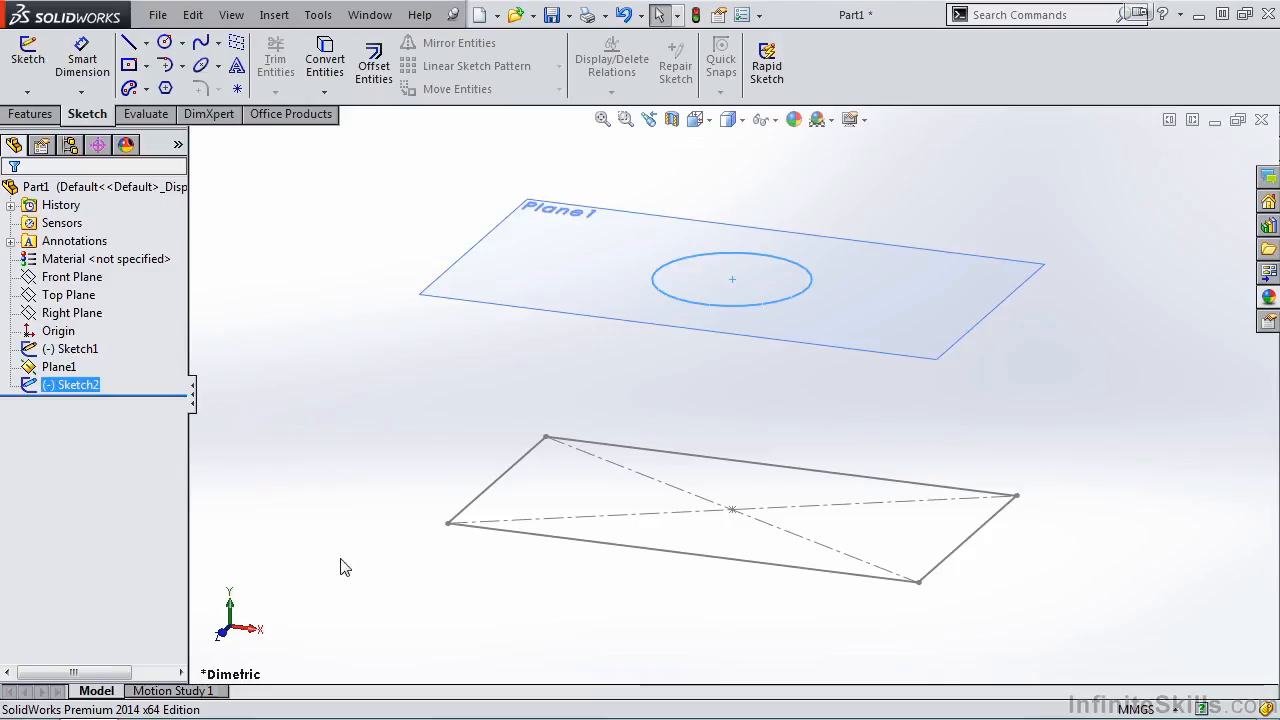
{"action": "left_click", "coordinate": [30, 368]}
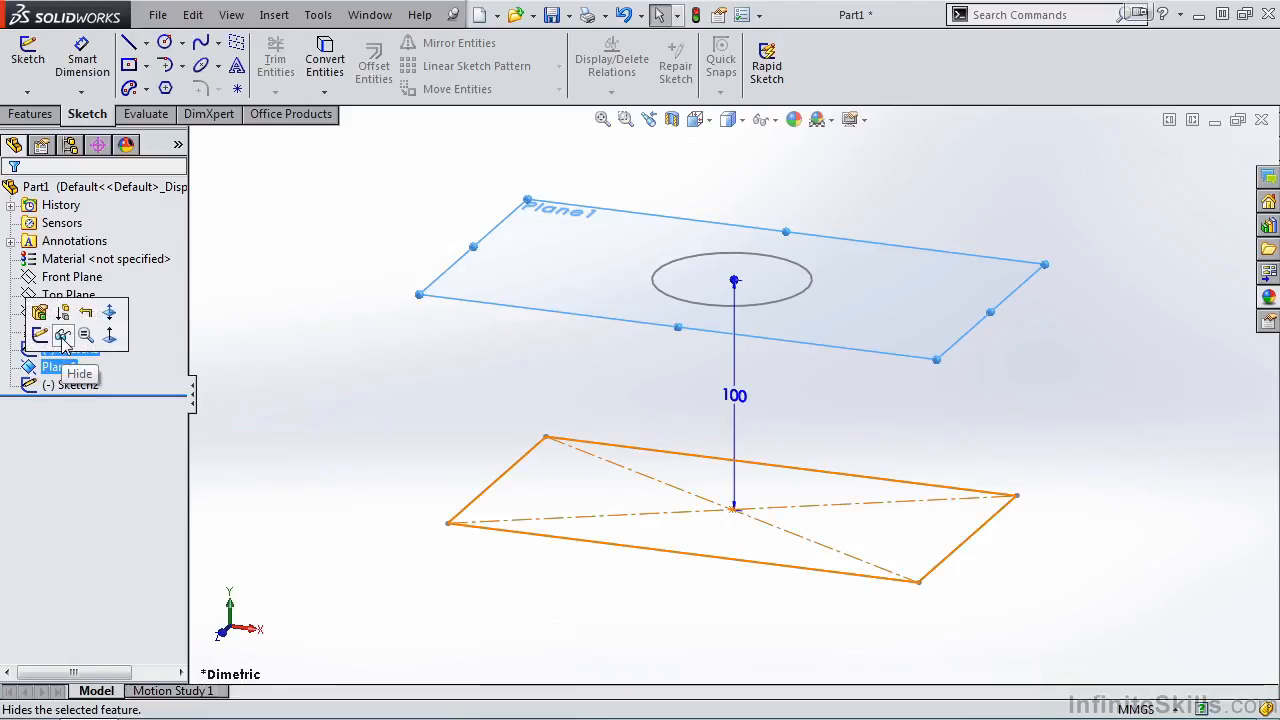
{"action": "left_click", "coordinate": [62, 334]}
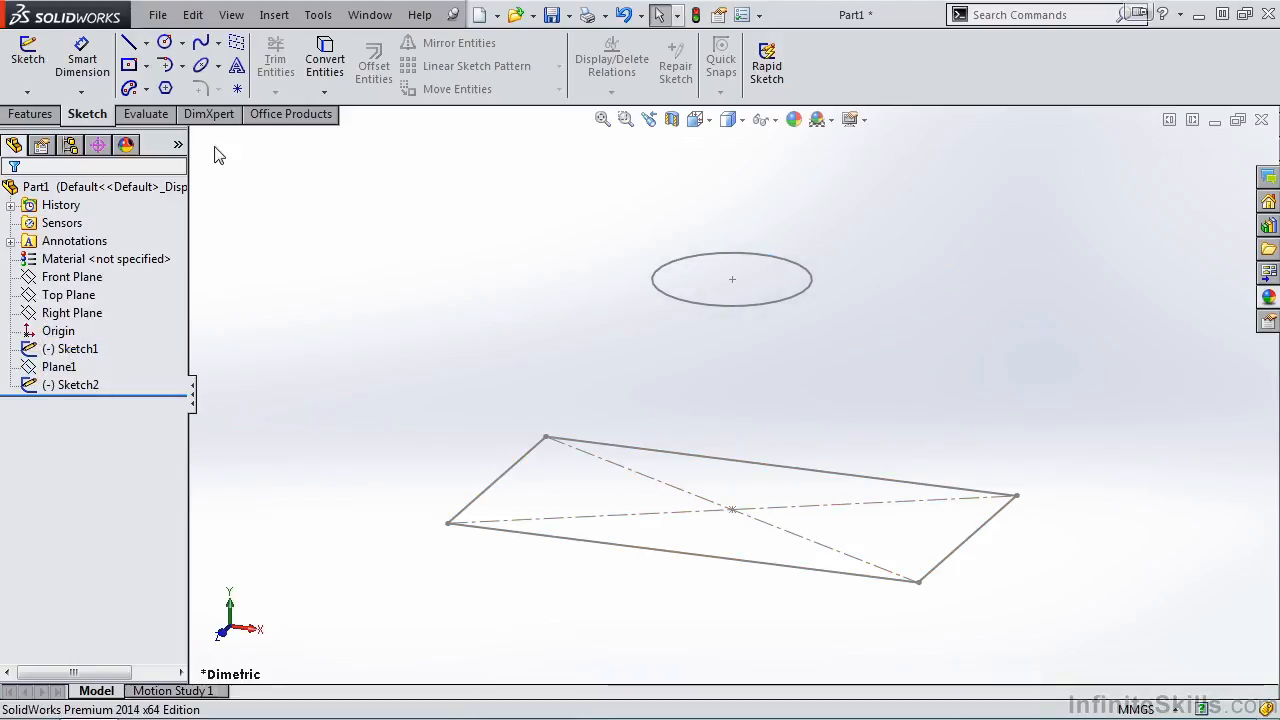
Set up a lofted boss from the rectangle to the circle, picking a rectangle corner and the nearest point on the circle.
{"action": "left_click", "coordinate": [36, 116]}
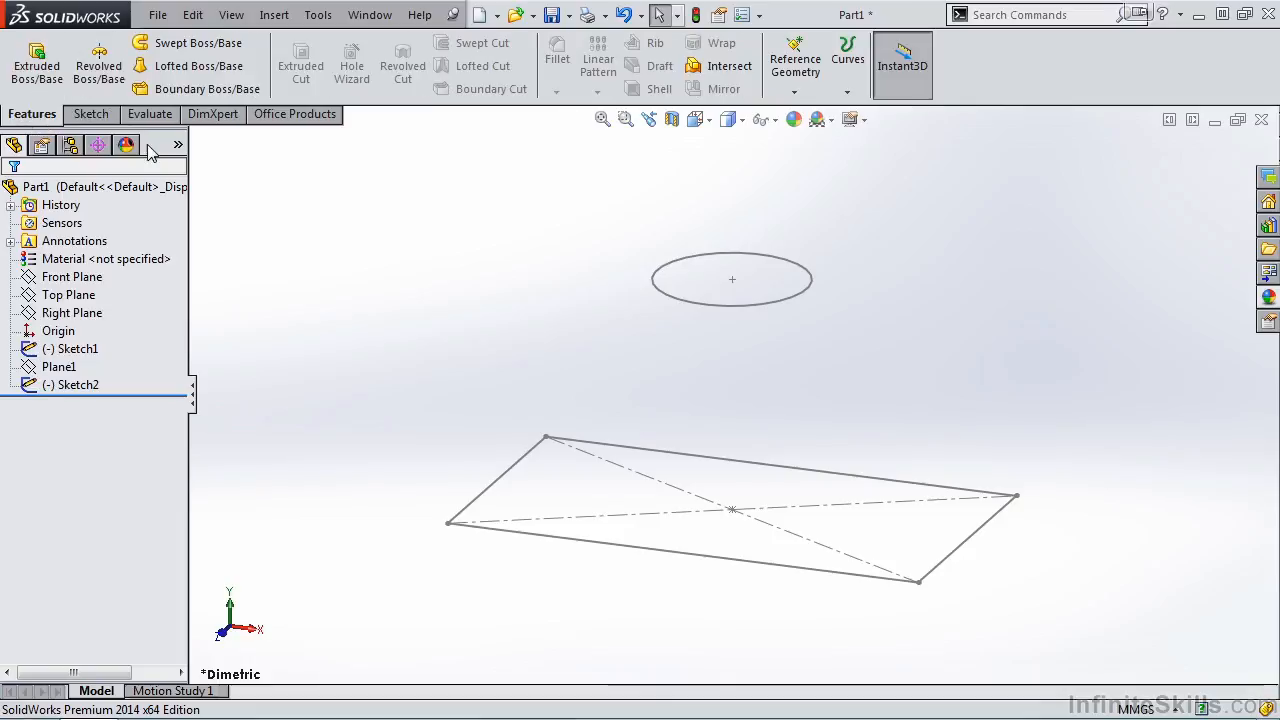
{"action": "left_click", "coordinate": [209, 66]}
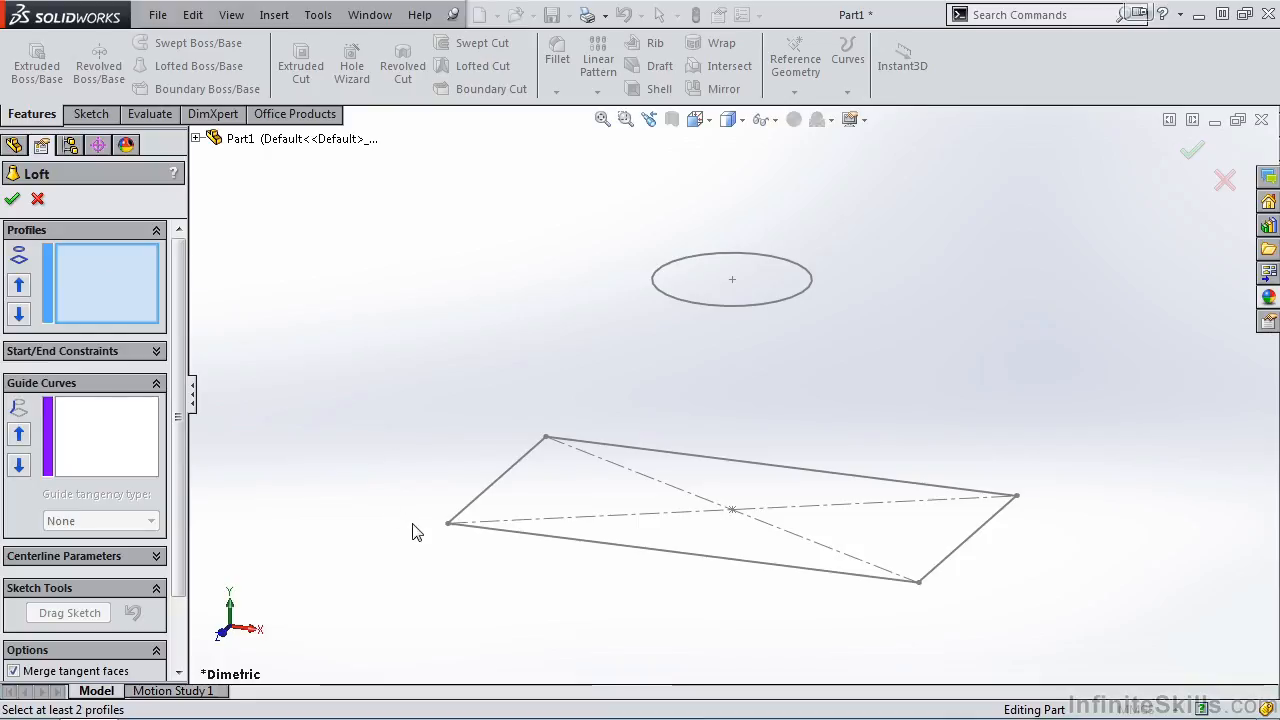
{"action": "left_click", "coordinate": [447, 524]}
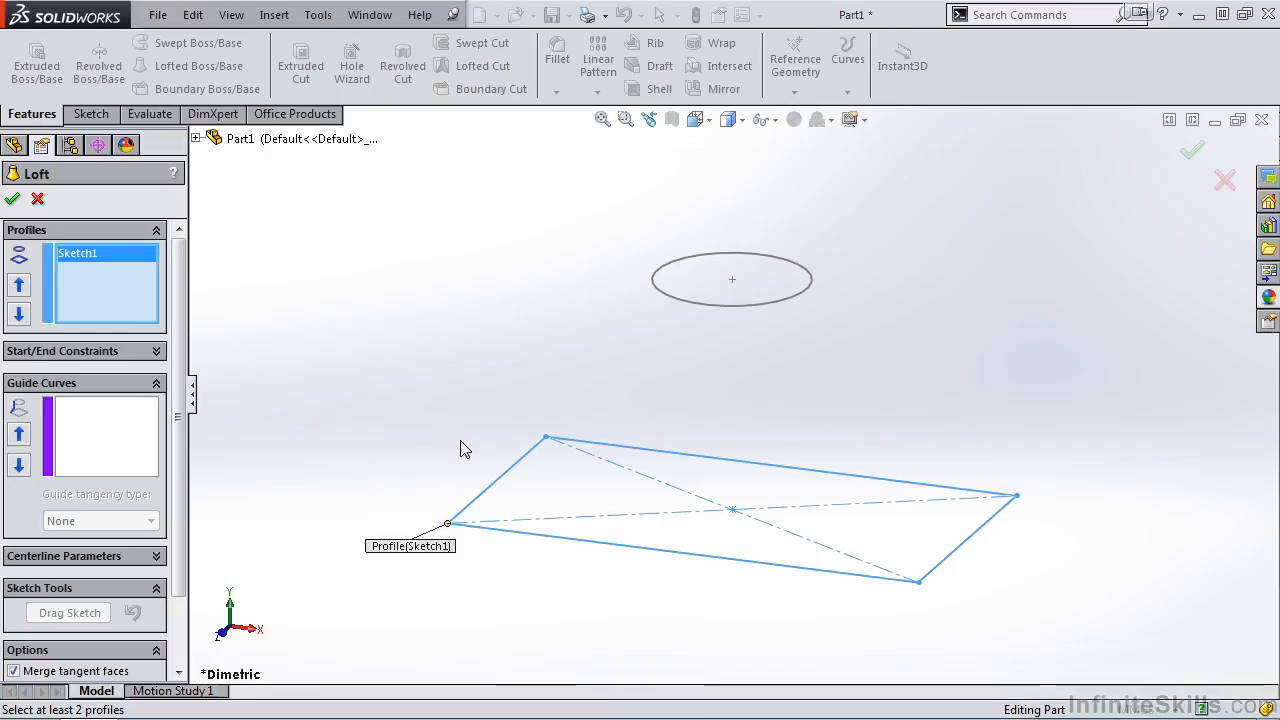
{"action": "left_click", "coordinate": [661, 294]}
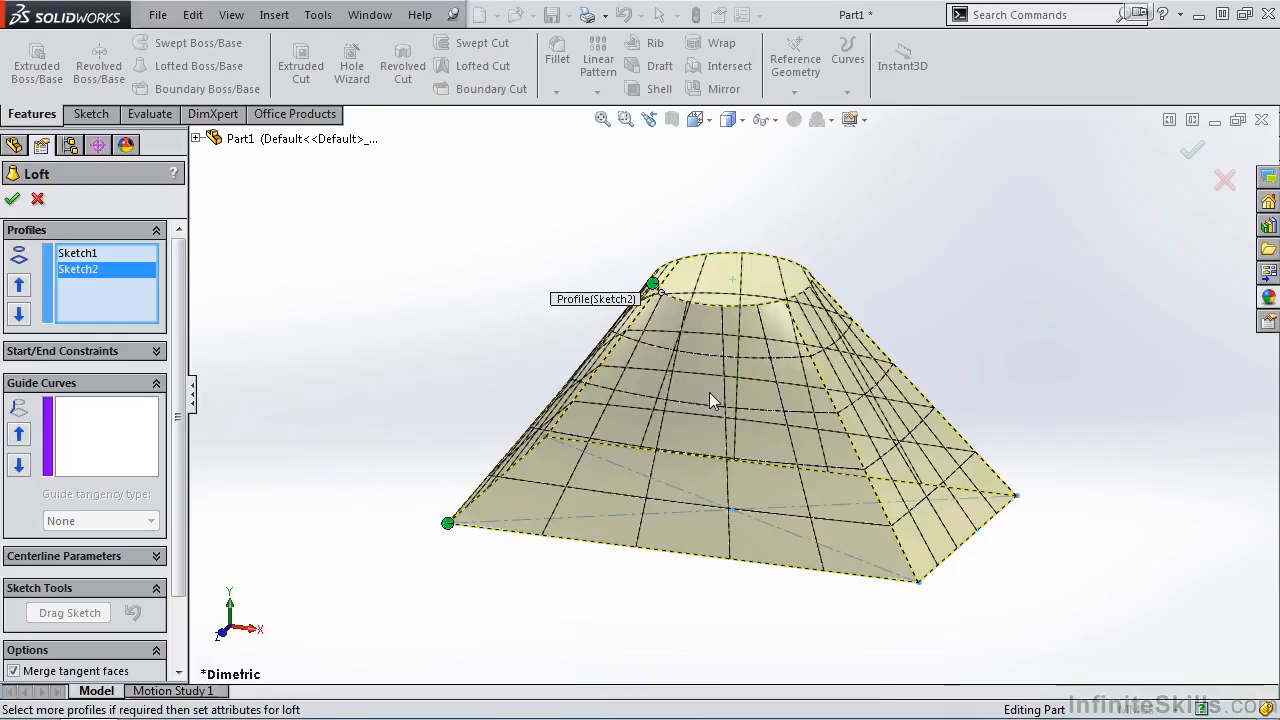
{"action": "mouse_move", "coordinate": [667, 540]}
{"action": "middle_mouse_down"}
{"action": "mouse_move", "coordinate": [717, 494]}
{"action": "mouse_move", "coordinate": [808, 494]}
{"action": "mouse_move", "coordinate": [754, 551]}
{"action": "mouse_move", "coordinate": [757, 591]}
{"action": "middle_mouse_up"}
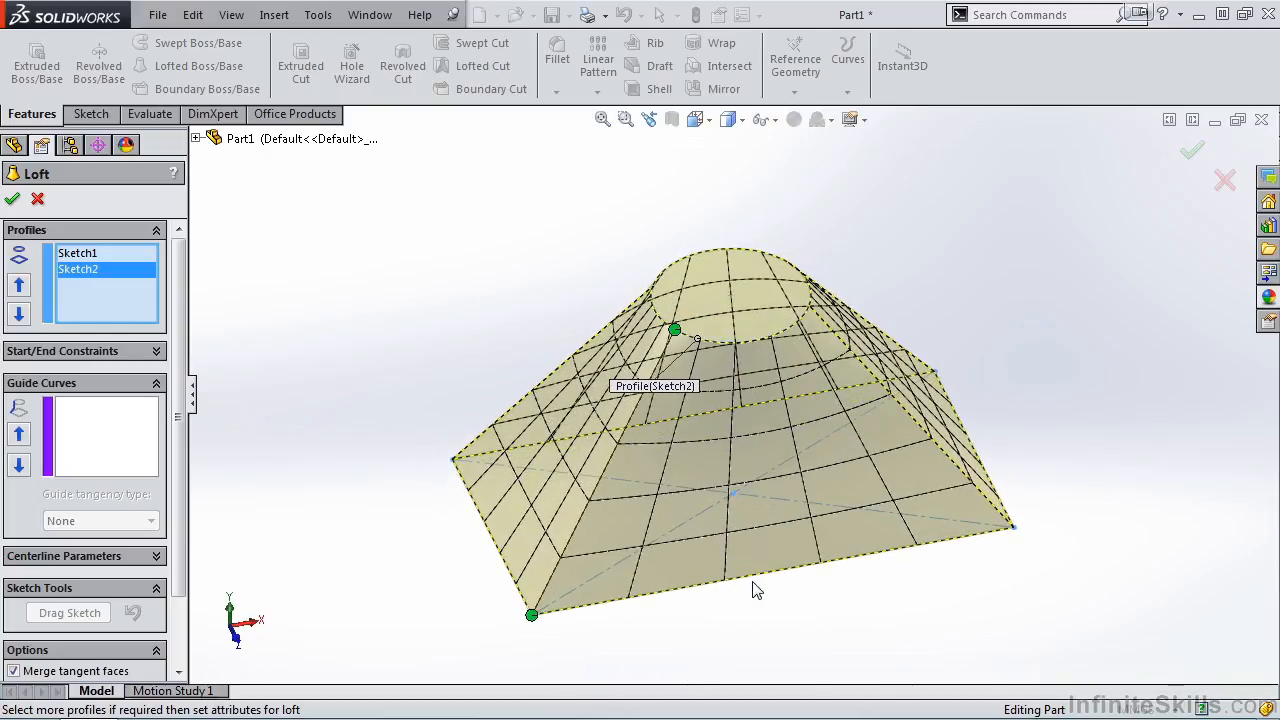
Set the loft's start and end constraints to Normal To Profile and the end tangent length to 5.
{"action": "left_click_drag", "start_coordinate": [180, 263], "coordinate": [183, 302]}
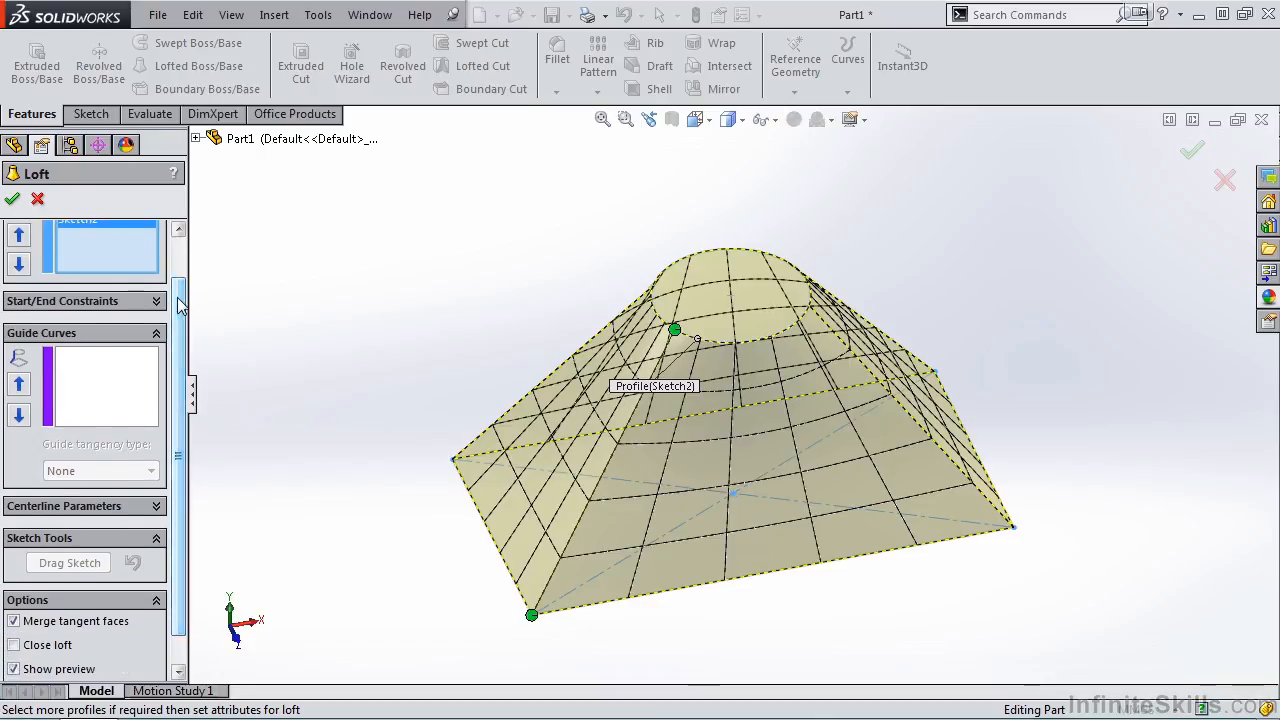
{"action": "left_click", "coordinate": [156, 302]}
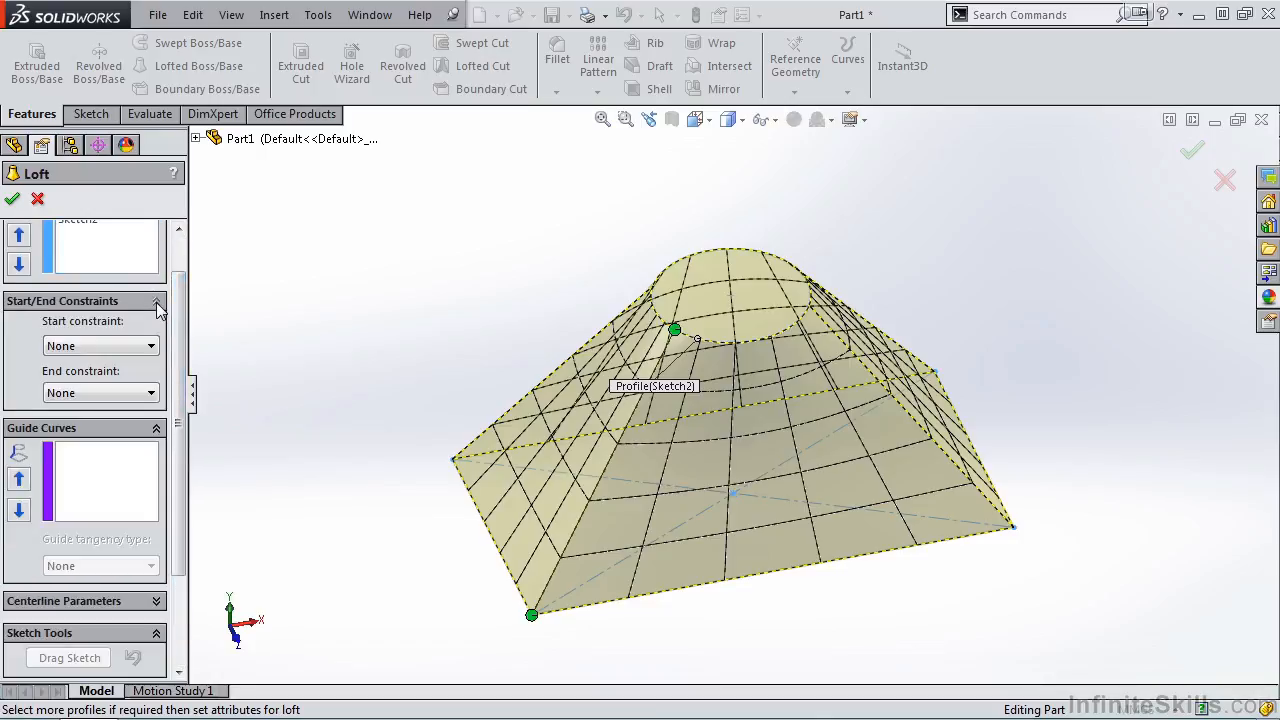
{"action": "left_click_drag", "start_coordinate": [181, 396], "coordinate": [183, 500]}
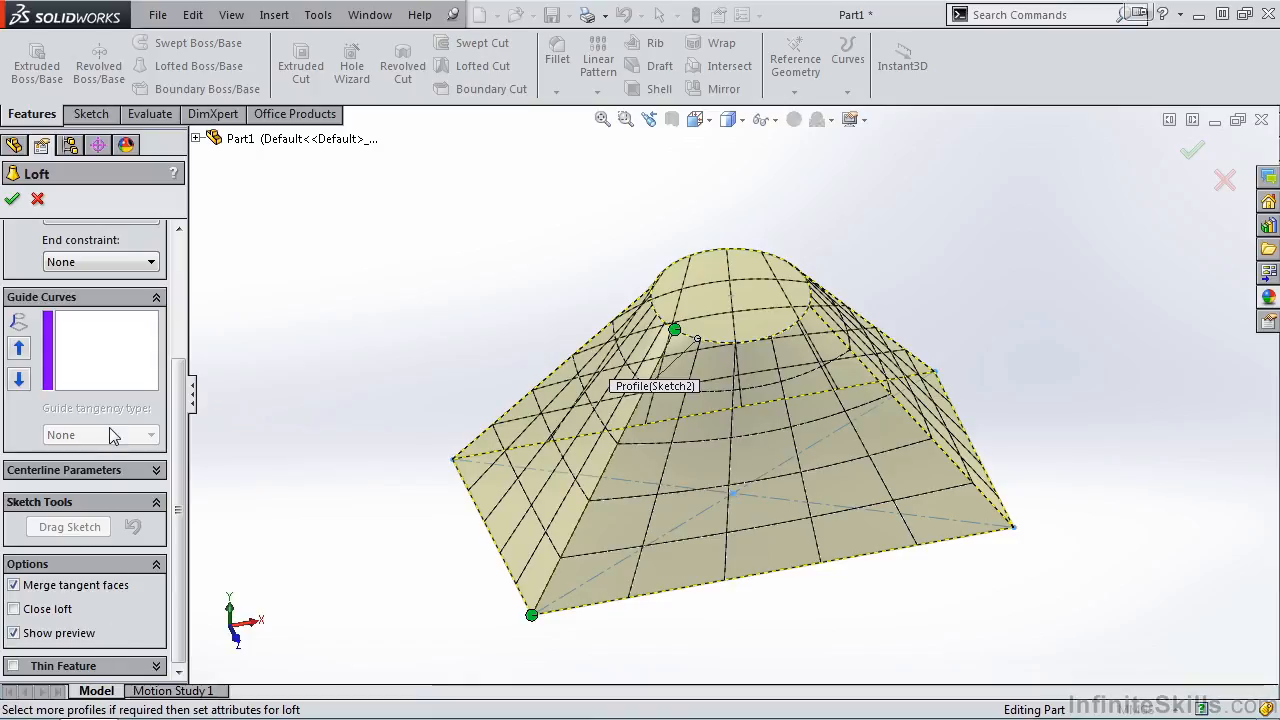
{"action": "left_click_drag", "start_coordinate": [180, 402], "coordinate": [183, 252]}
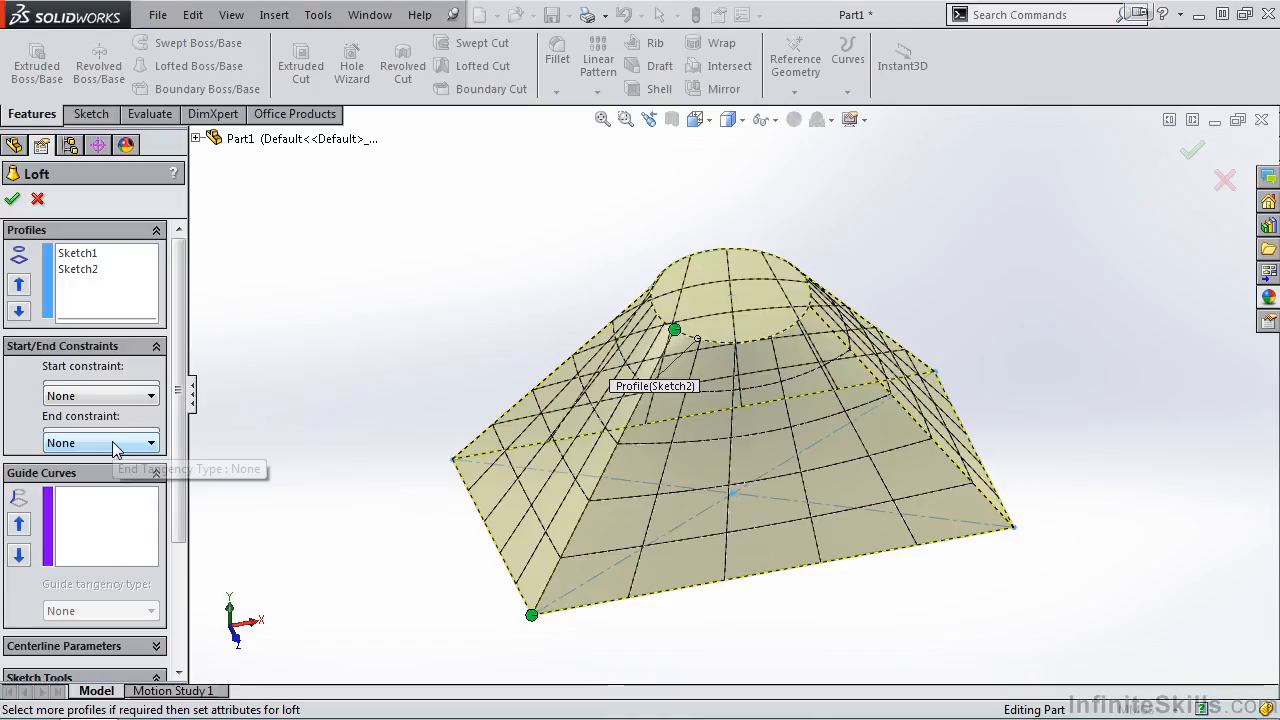
{"action": "left_click", "coordinate": [151, 398]}
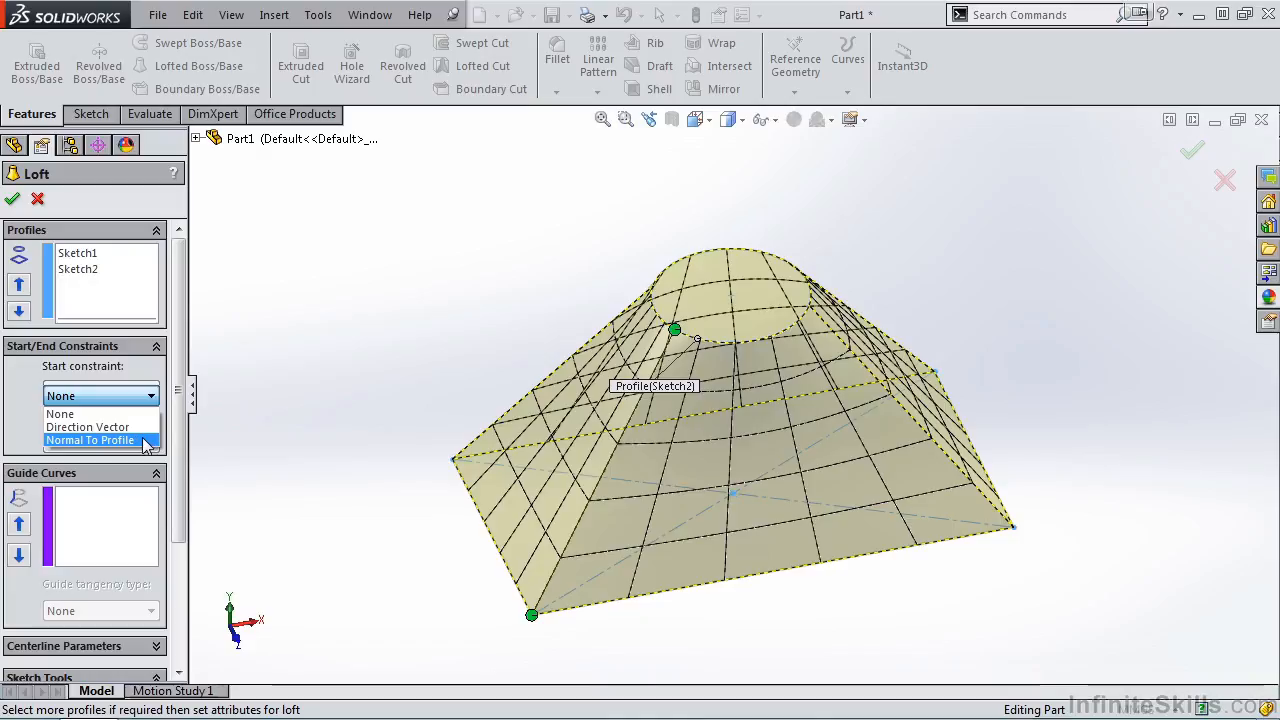
{"action": "left_click", "coordinate": [90, 440]}
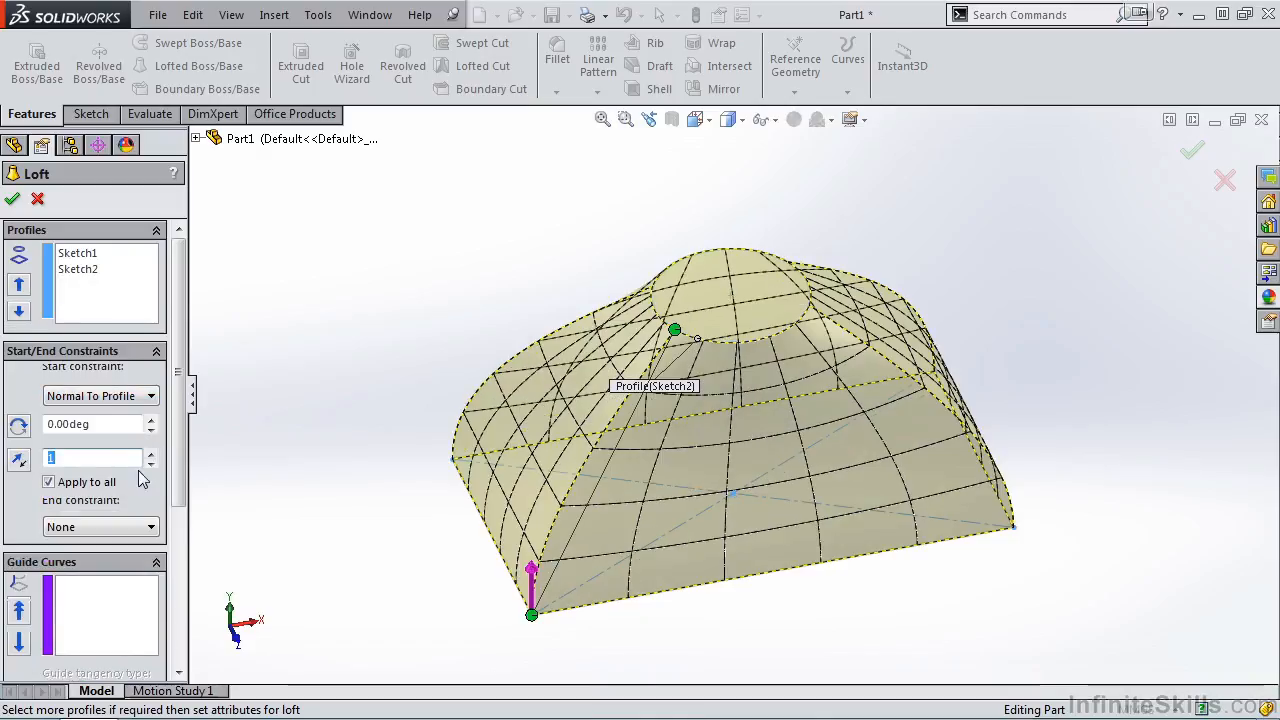
{"action": "left_click", "coordinate": [148, 527]}
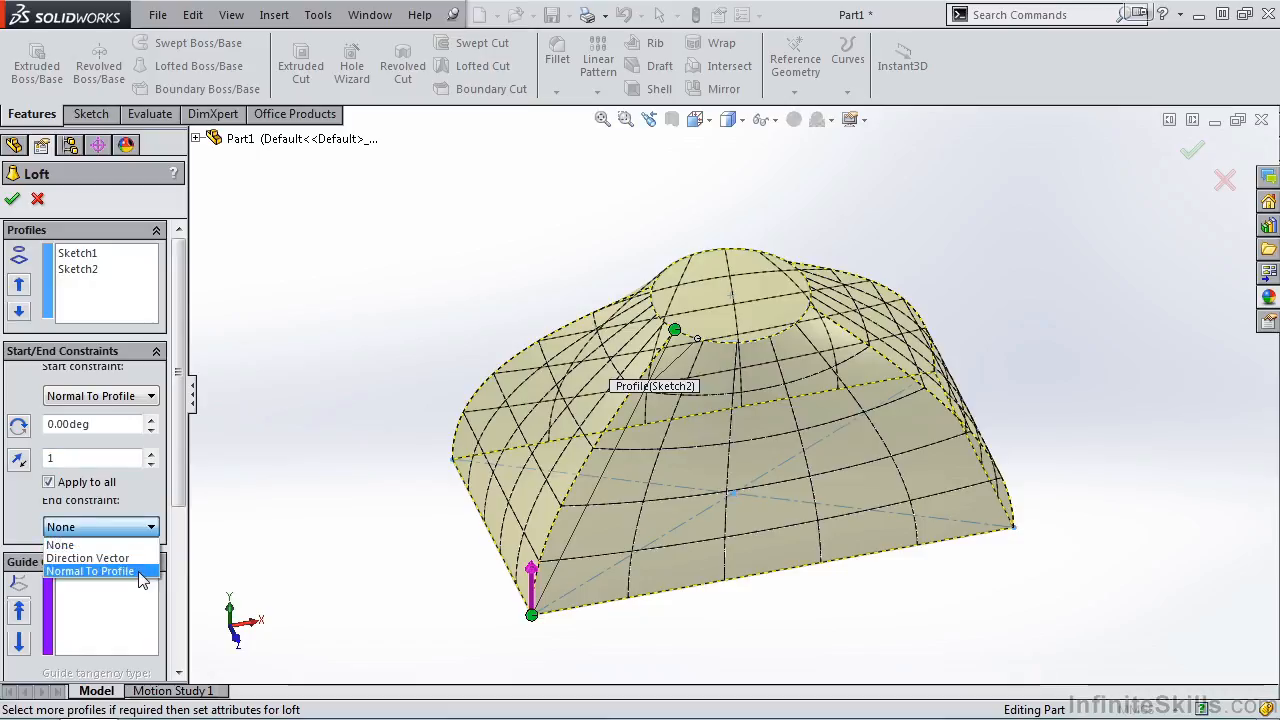
{"action": "left_click", "coordinate": [140, 572]}
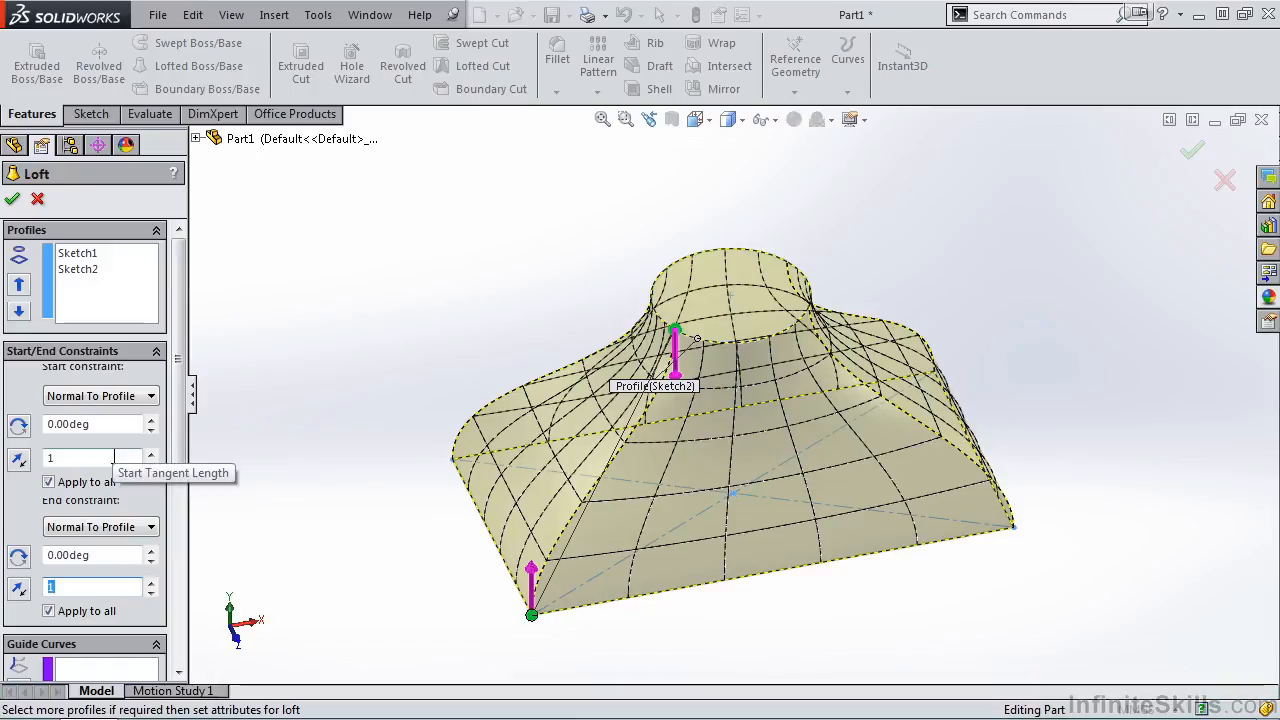
{"action": "left_click", "coordinate": [89, 587]}
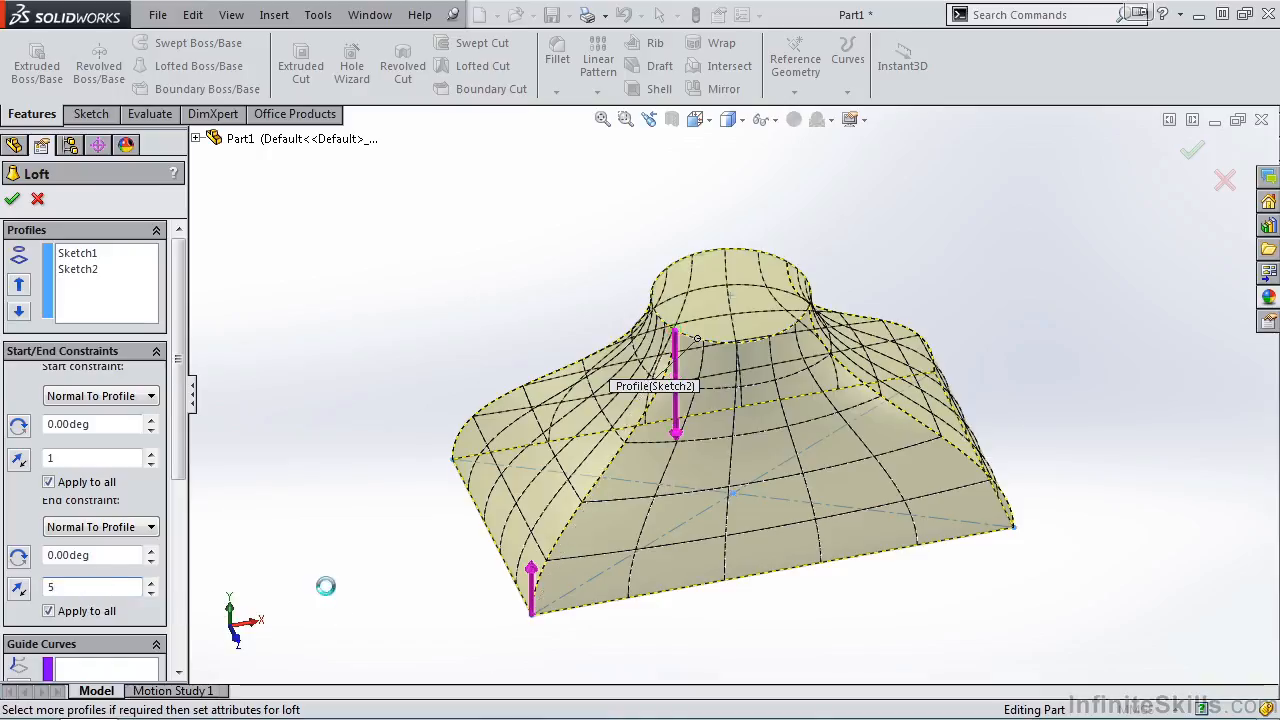
Set the loft's end tangent length to 1 and finish the lofted boss.
{"action": "type", "text": "5"}
{"action": "key", "text": "Return"}
{"action": "middle_click_drag", "start_coordinate": [407, 570], "coordinate": [430, 520]}
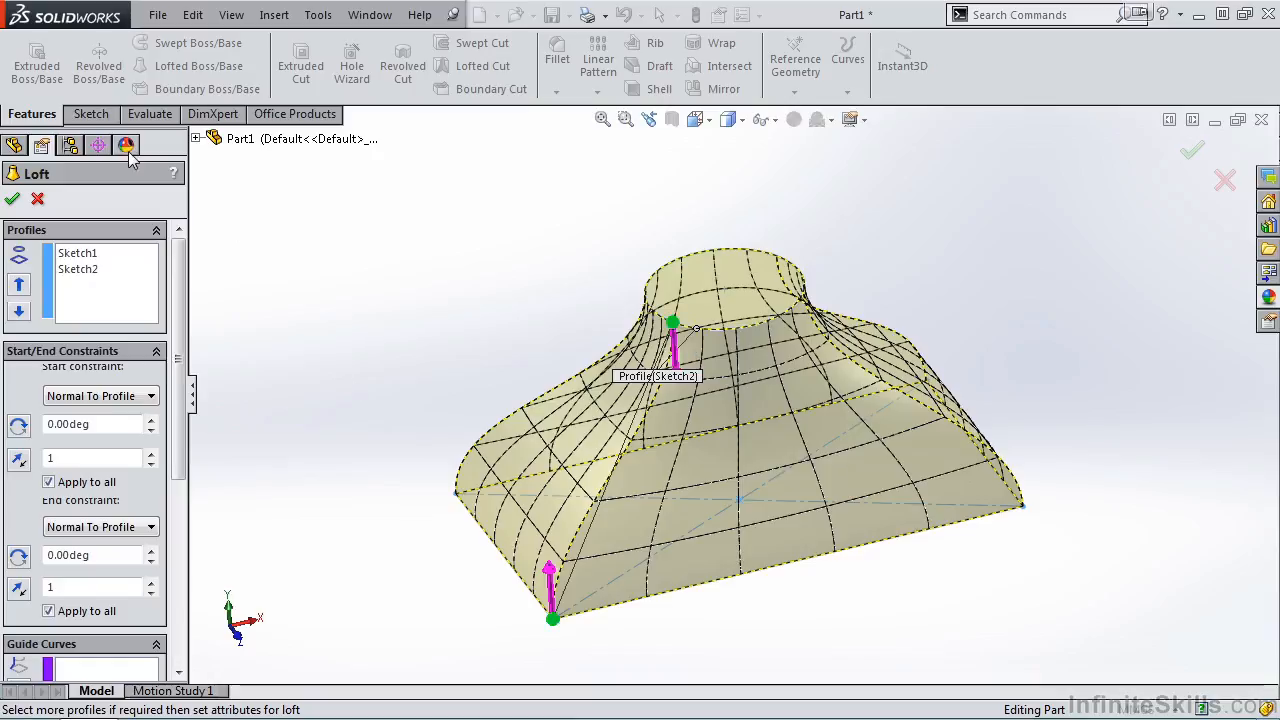
{"action": "left_click", "coordinate": [10, 198]}
{"action": "middle_click_drag", "start_coordinate": [437, 611], "coordinate": [488, 608]}
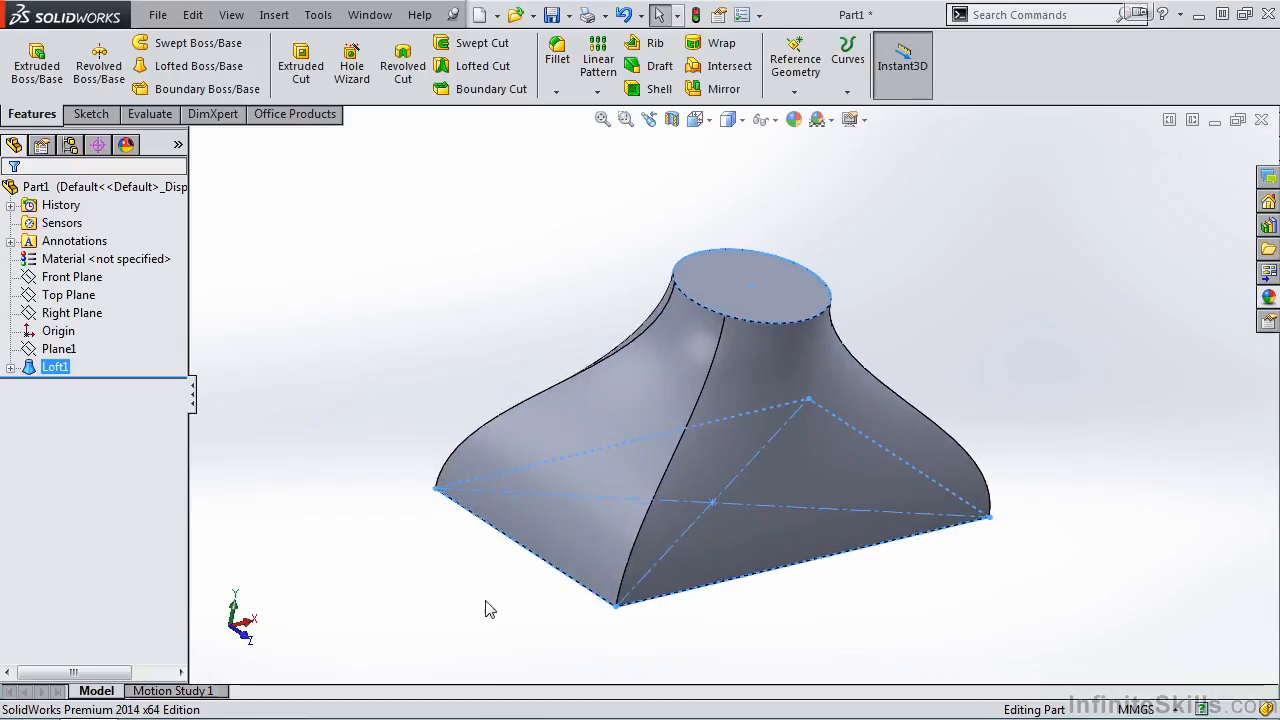
Edit the loft and shift the connector point around the circle's edge, leaving it near the matching front corner of the rectangle.
{"action": "left_click", "coordinate": [55, 367]}
{"action": "left_click", "coordinate": [65, 318]}
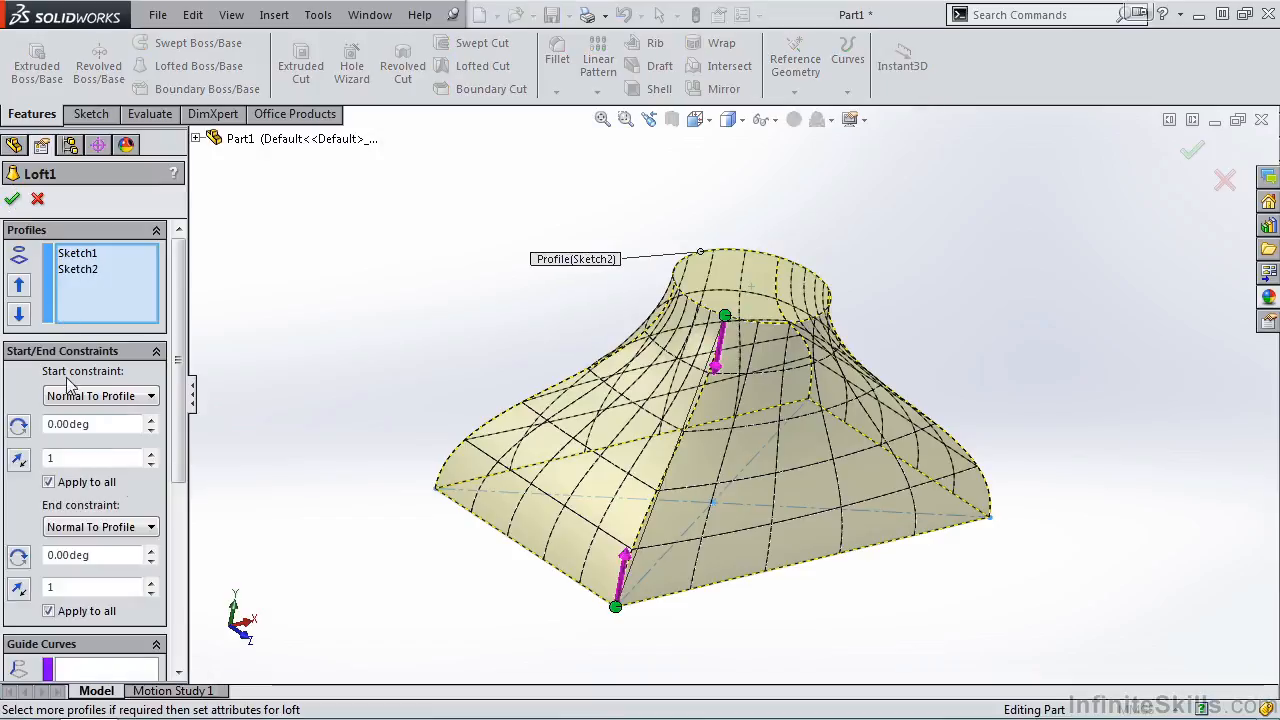
{"action": "left_click_drag", "start_coordinate": [726, 315], "coordinate": [837, 332]}
{"action": "middle_click_drag", "start_coordinate": [772, 500], "coordinate": [740, 517]}
{"action": "left_click_drag", "start_coordinate": [777, 346], "coordinate": [712, 365]}
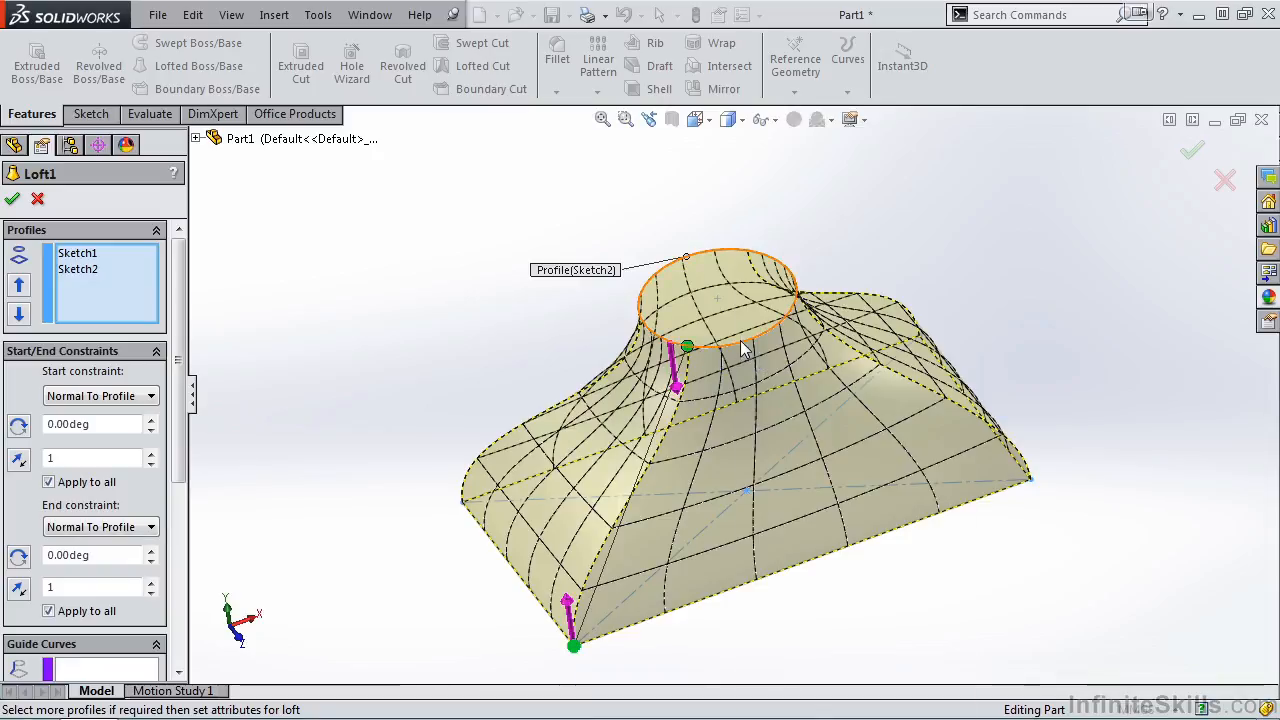
Try an extra loft connector from the circle's front edge to the rectangle's long front side, and delete it.
{"action": "right_click", "coordinate": [741, 343]}
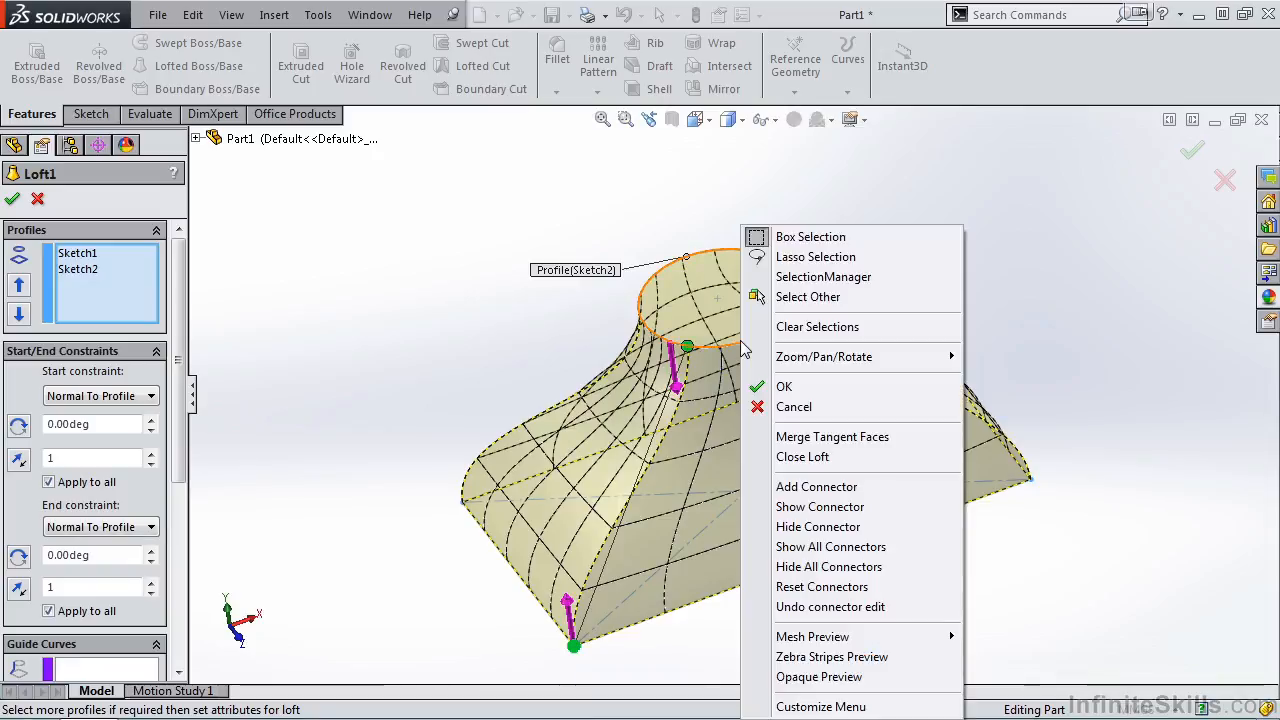
{"action": "left_click", "coordinate": [792, 487]}
{"action": "right_click", "coordinate": [738, 352]}
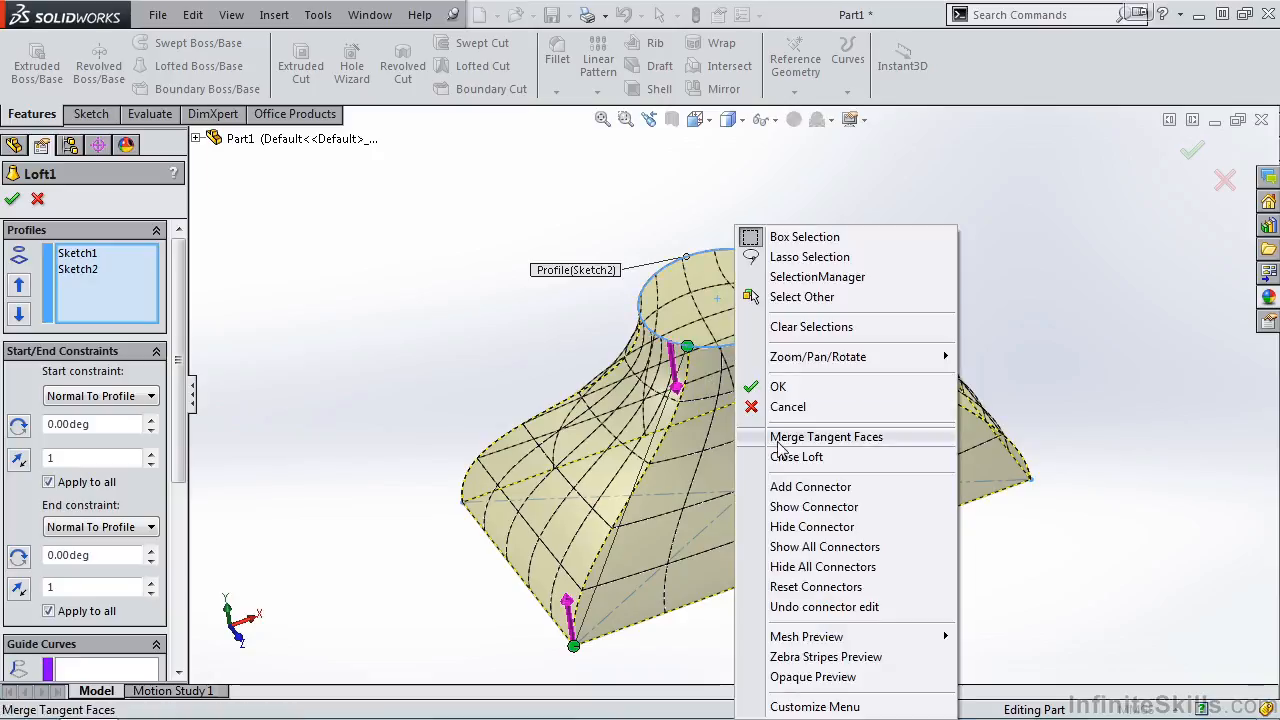
{"action": "left_click", "coordinate": [790, 487]}
{"action": "mouse_move", "coordinate": [752, 341]}
{"action": "left_mouse_down"}
{"action": "mouse_move", "coordinate": [774, 328]}
{"action": "mouse_move", "coordinate": [739, 343]}
{"action": "left_mouse_up"}
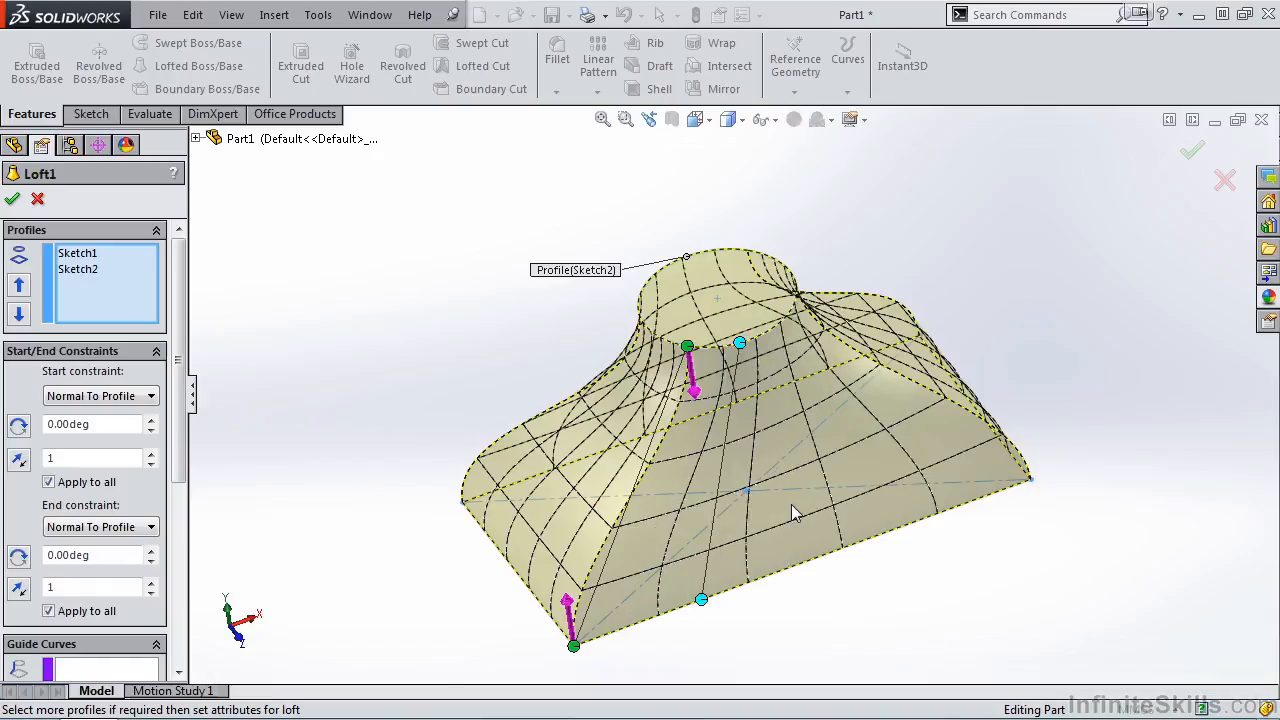
{"action": "right_click", "coordinate": [739, 345]}
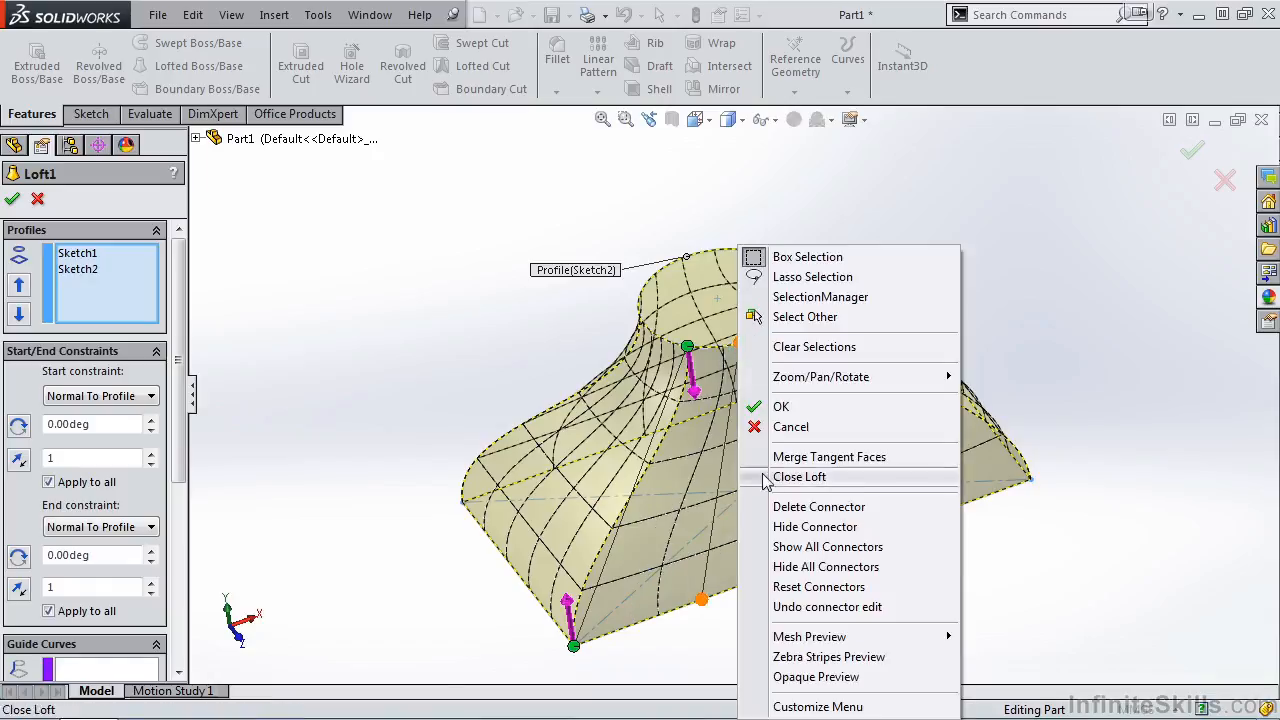
{"action": "left_click", "coordinate": [790, 507]}
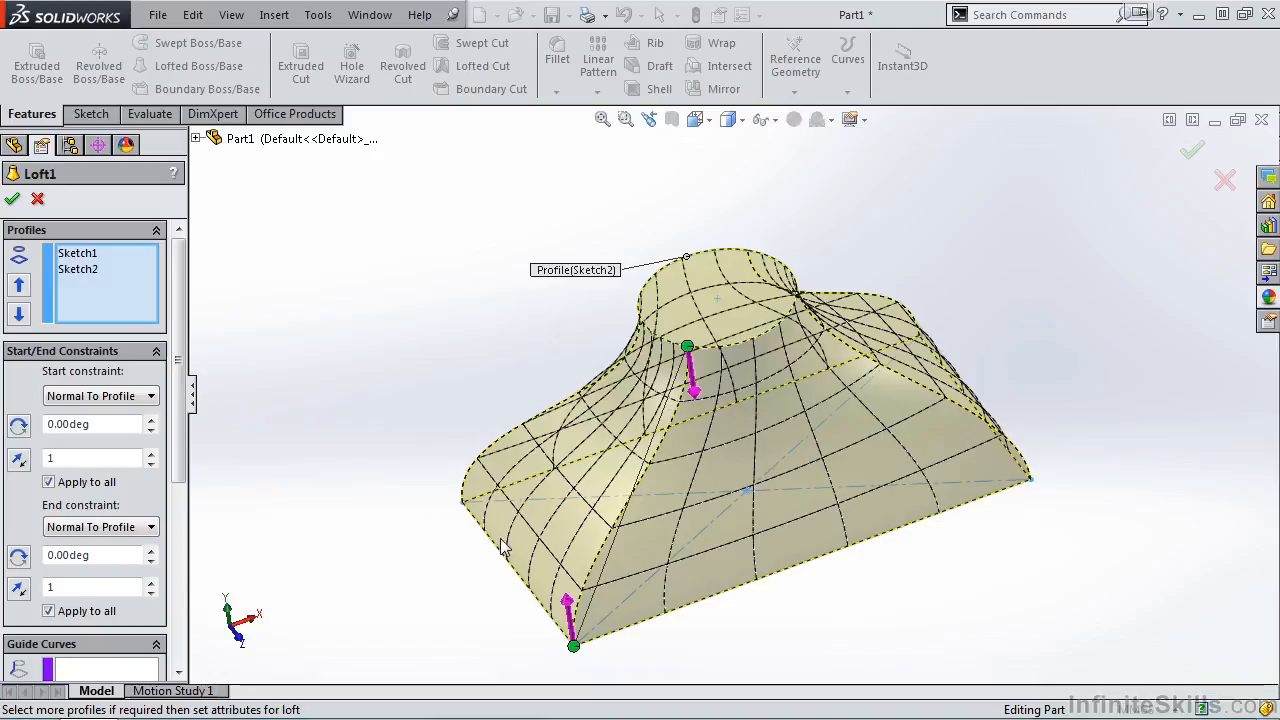
Accept the loft edit and create a reference plane offset 200 mm above the Top Plane.
{"action": "left_click", "coordinate": [13, 201]}
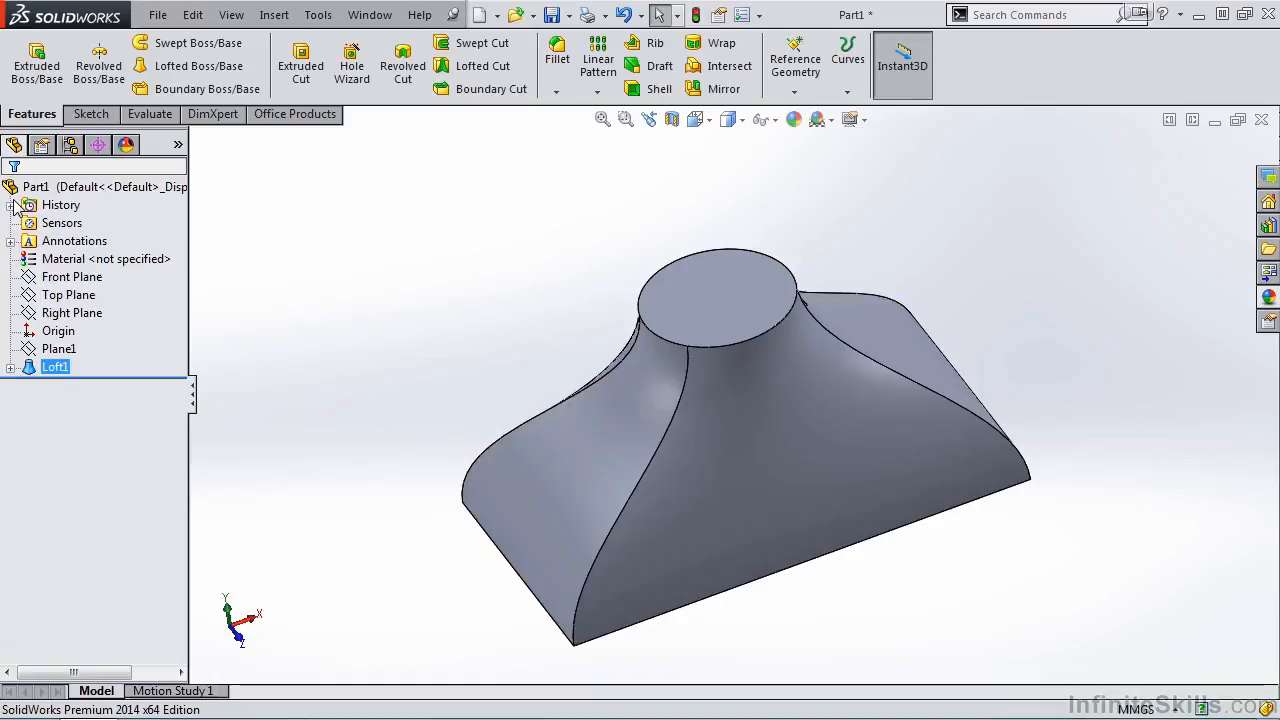
{"action": "middle_click_drag", "start_coordinate": [702, 687], "coordinate": [647, 647]}
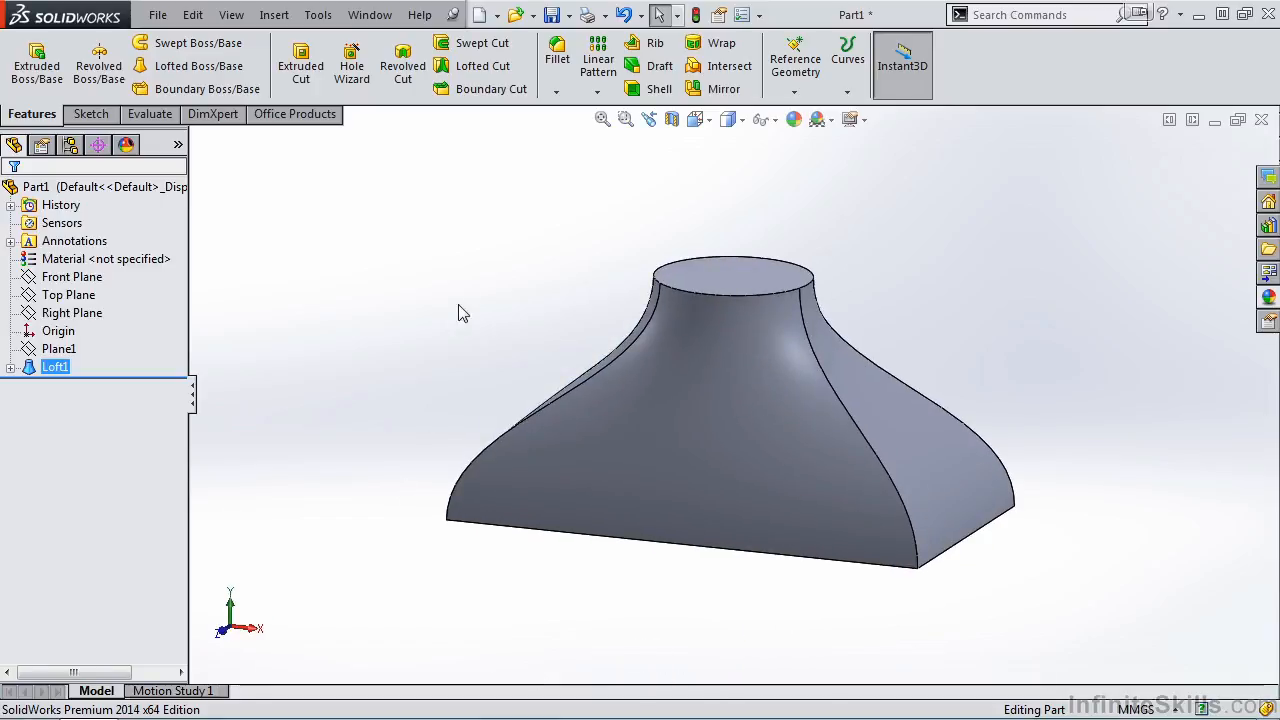
{"action": "left_click", "coordinate": [795, 86]}
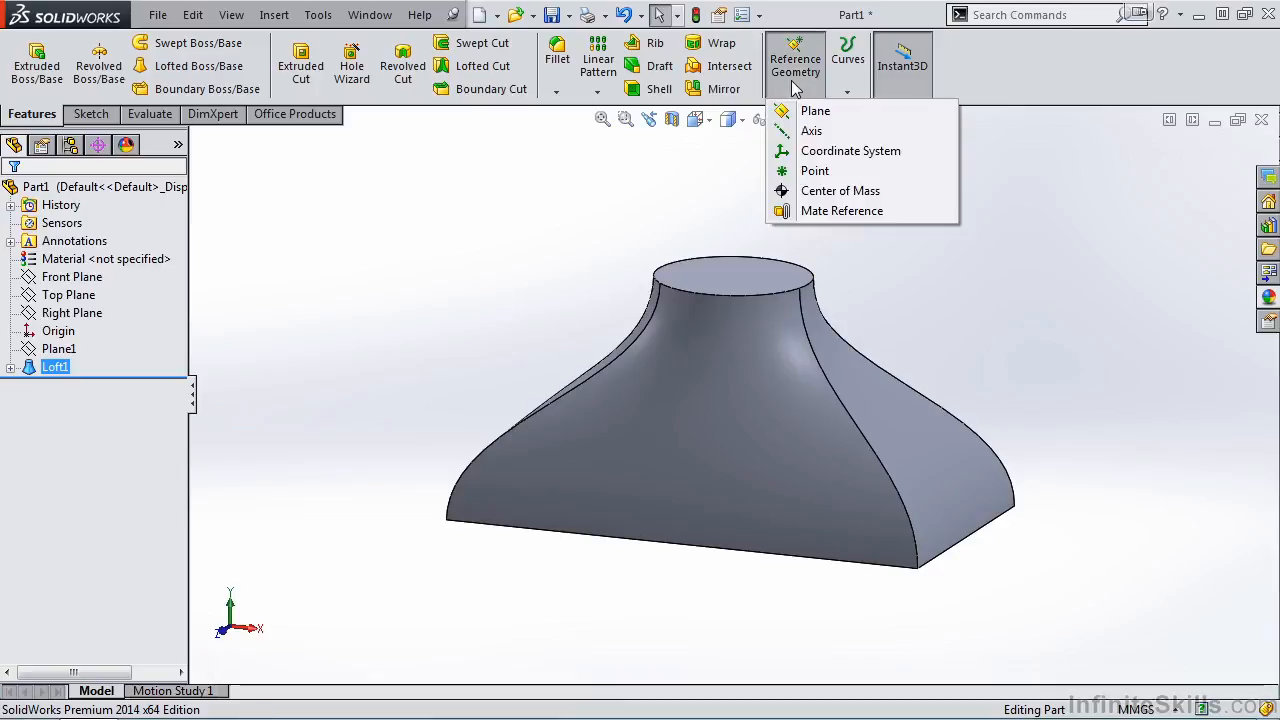
{"action": "left_click", "coordinate": [810, 111]}
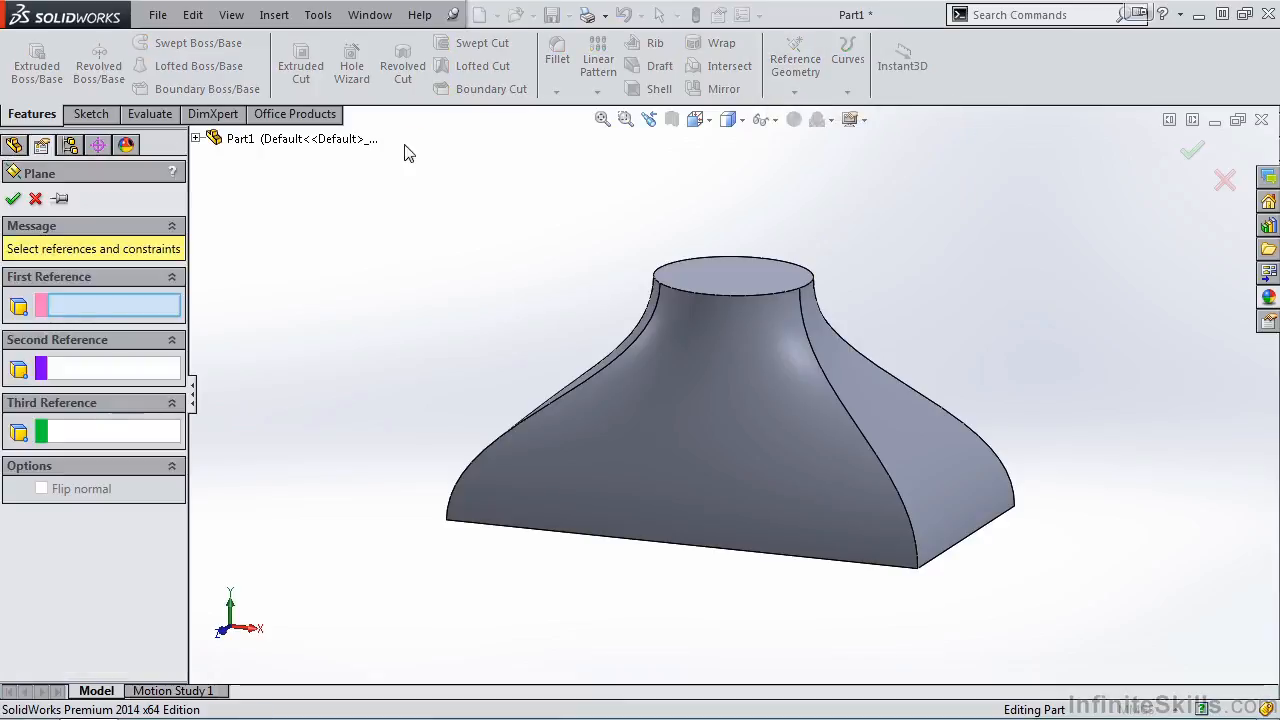
{"action": "left_click", "coordinate": [196, 138]}
{"action": "left_click", "coordinate": [260, 248]}
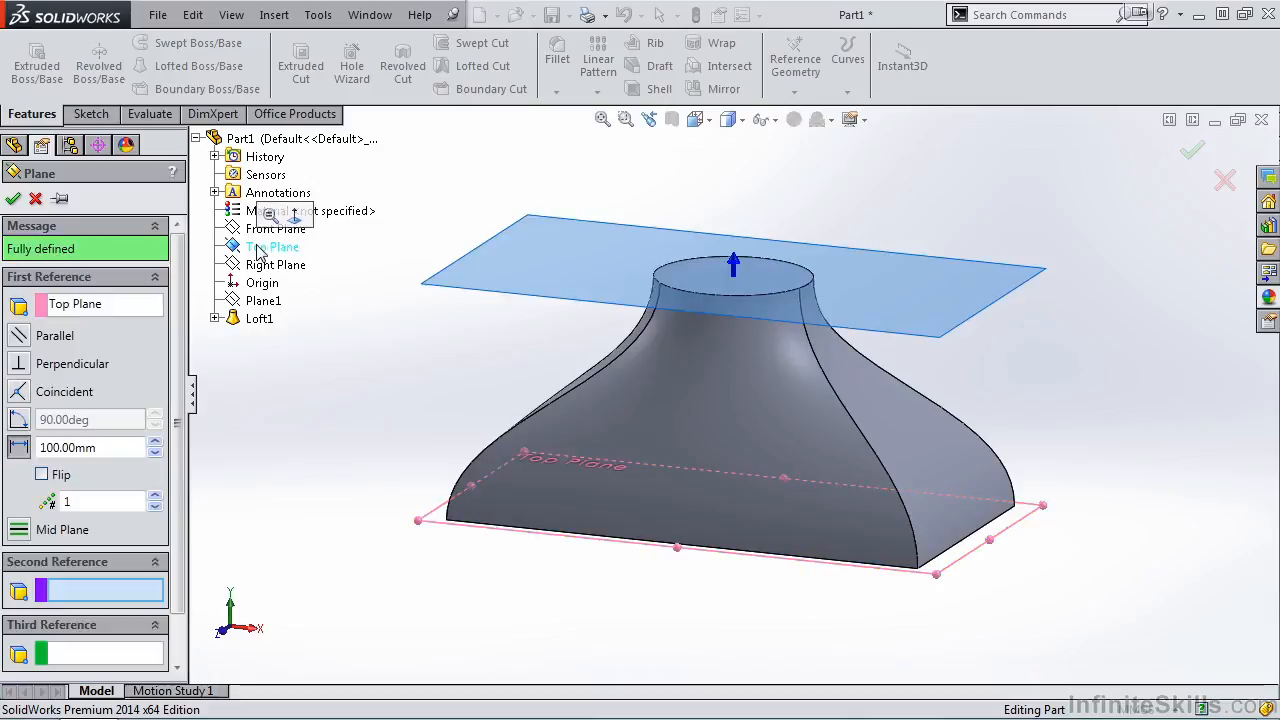
{"action": "left_click", "coordinate": [29, 452]}
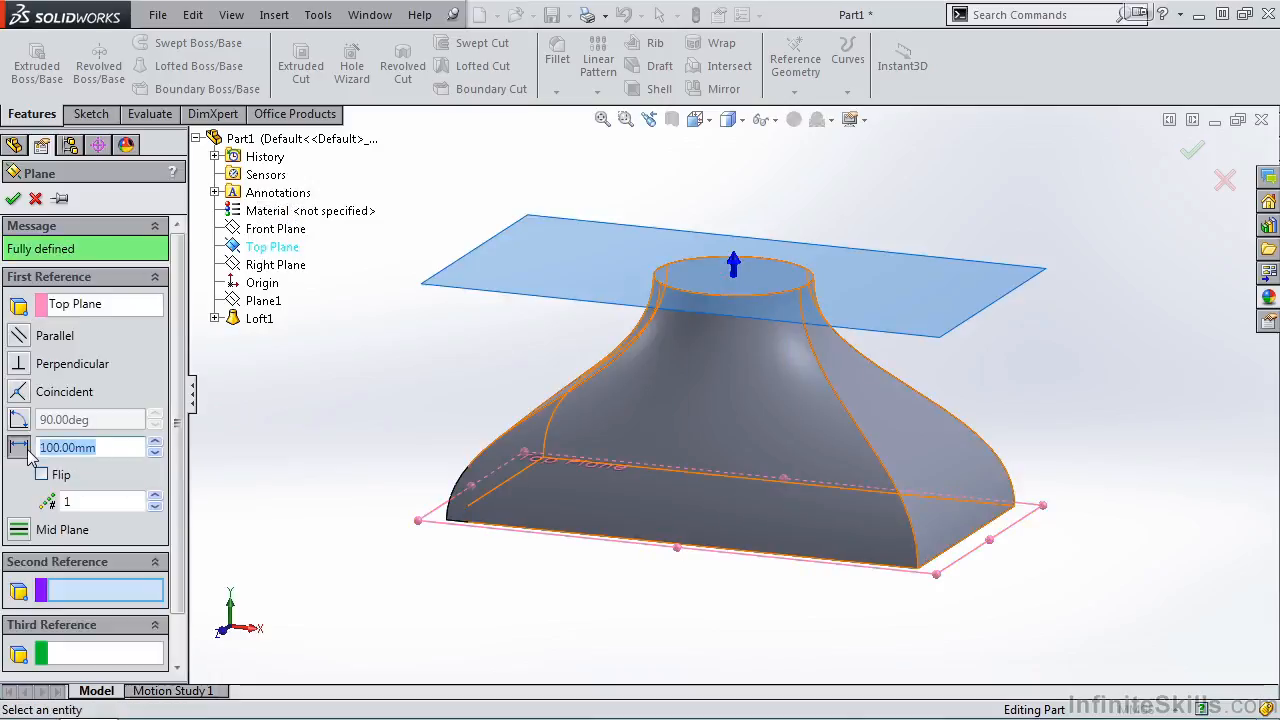
{"action": "type", "text": "200"}
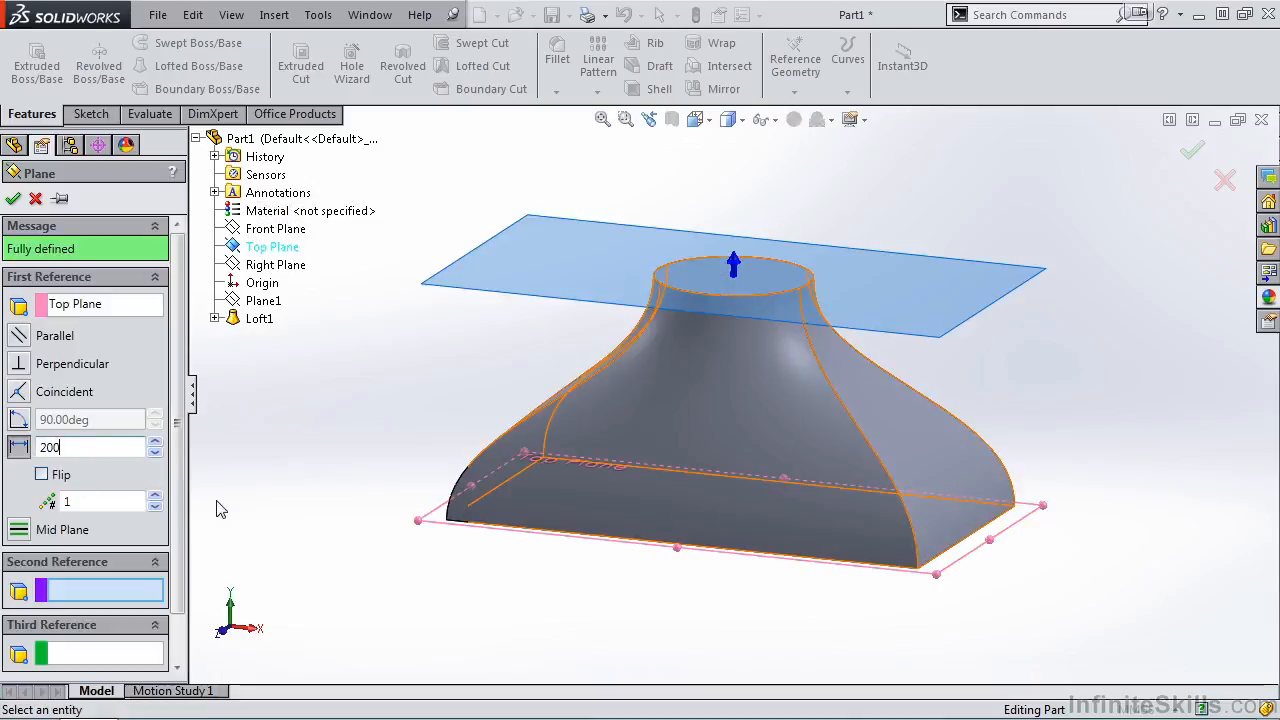
{"action": "key", "text": "Return"}
{"action": "key", "text": "f"}
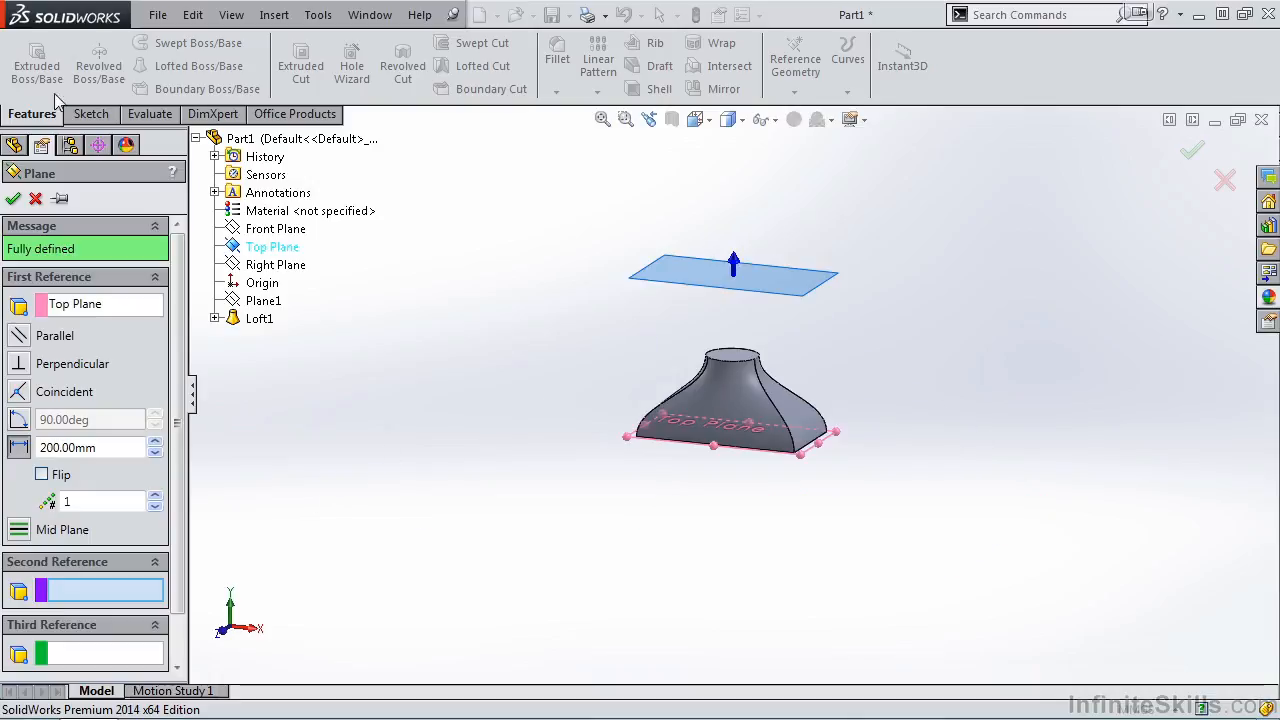
{"action": "left_click", "coordinate": [13, 198]}
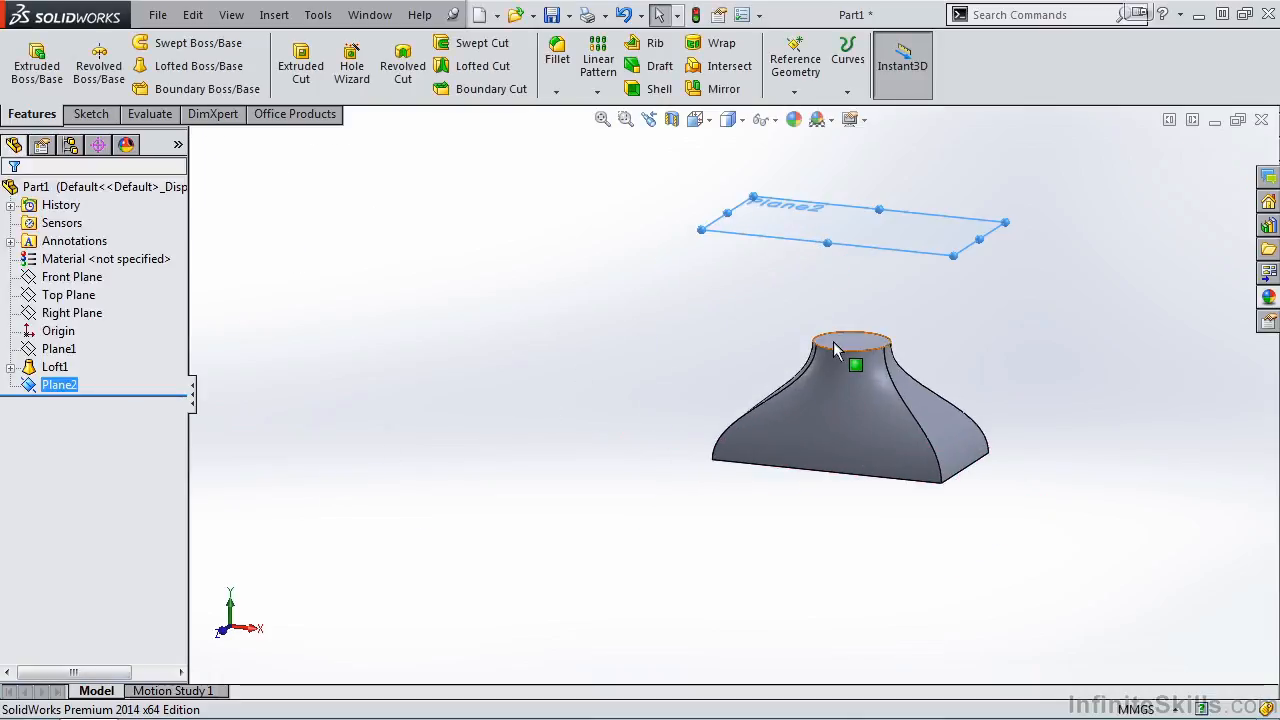
Sketch an ellipse with semi-axes of about 29 and 16 mm, centred on the origin, on the 200 mm plane and hide that plane.
{"action": "left_click", "coordinate": [97, 115]}
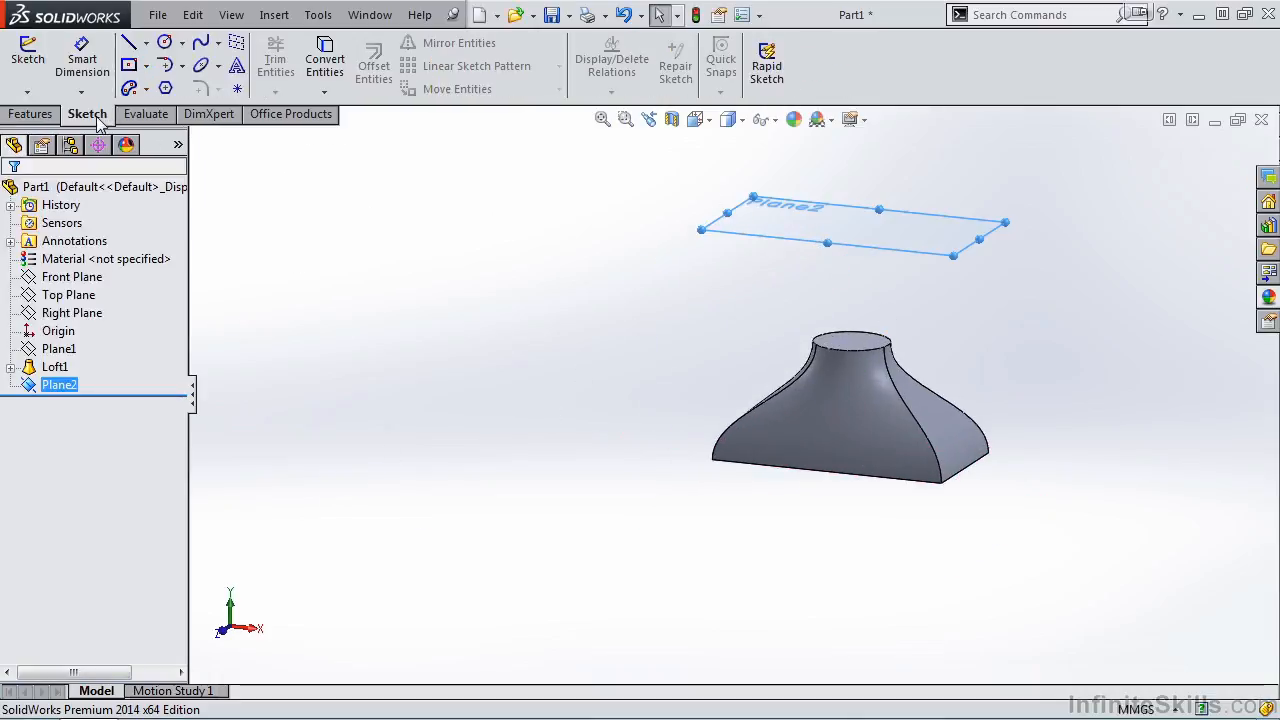
{"action": "left_click", "coordinate": [201, 67]}
{"action": "scroll", "coordinate": [866, 236], "scroll_direction": "down", "scroll_amount": 2}
{"action": "middle_click_drag", "start_coordinate": [832, 291], "coordinate": [834, 330]}
{"action": "left_click", "coordinate": [845, 326]}
{"action": "left_click", "coordinate": [893, 340]}
{"action": "left_click", "coordinate": [852, 309]}
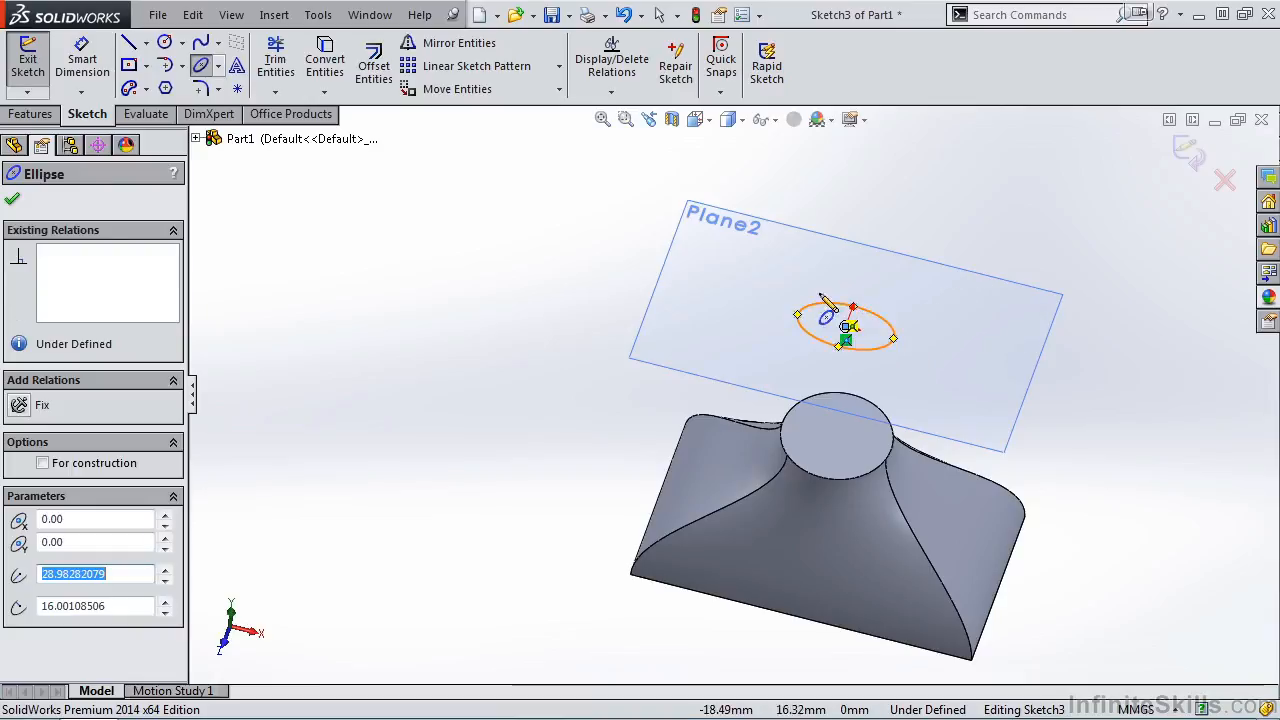
{"action": "left_click", "coordinate": [1188, 150]}
{"action": "middle_click_drag", "start_coordinate": [1077, 477], "coordinate": [1074, 371]}
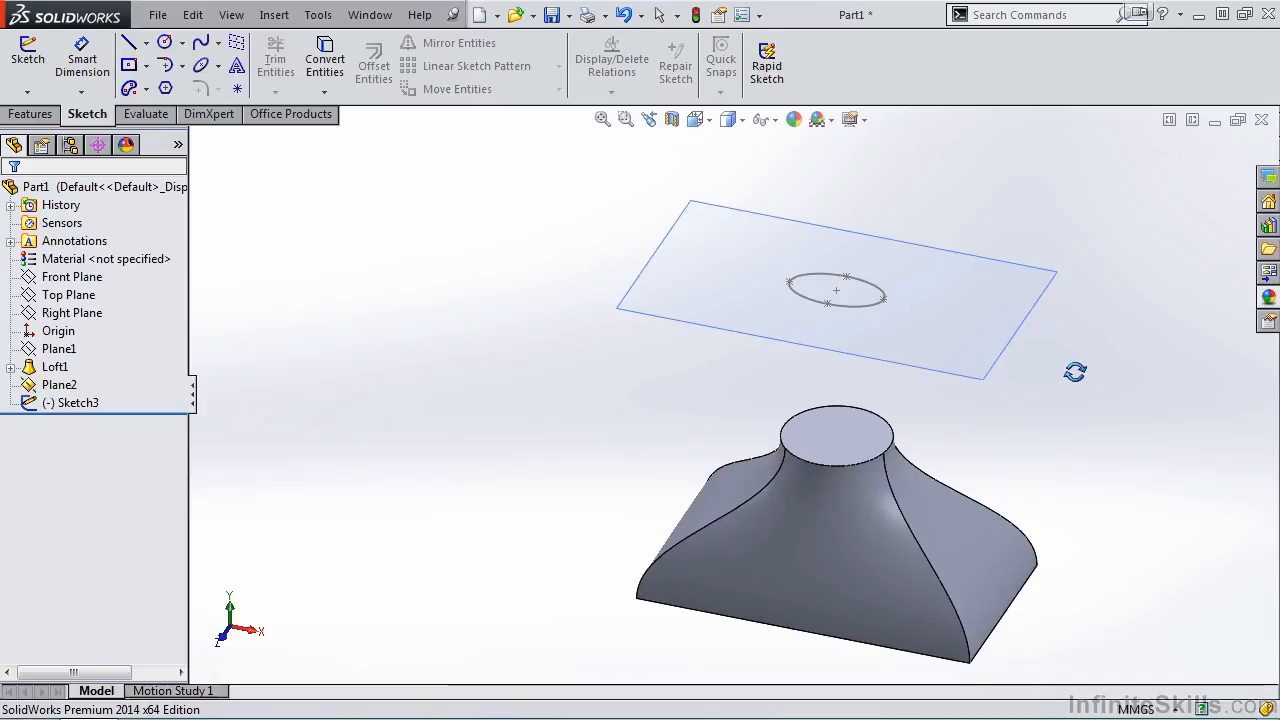
{"action": "left_click", "coordinate": [34, 389]}
{"action": "left_click", "coordinate": [72, 362]}
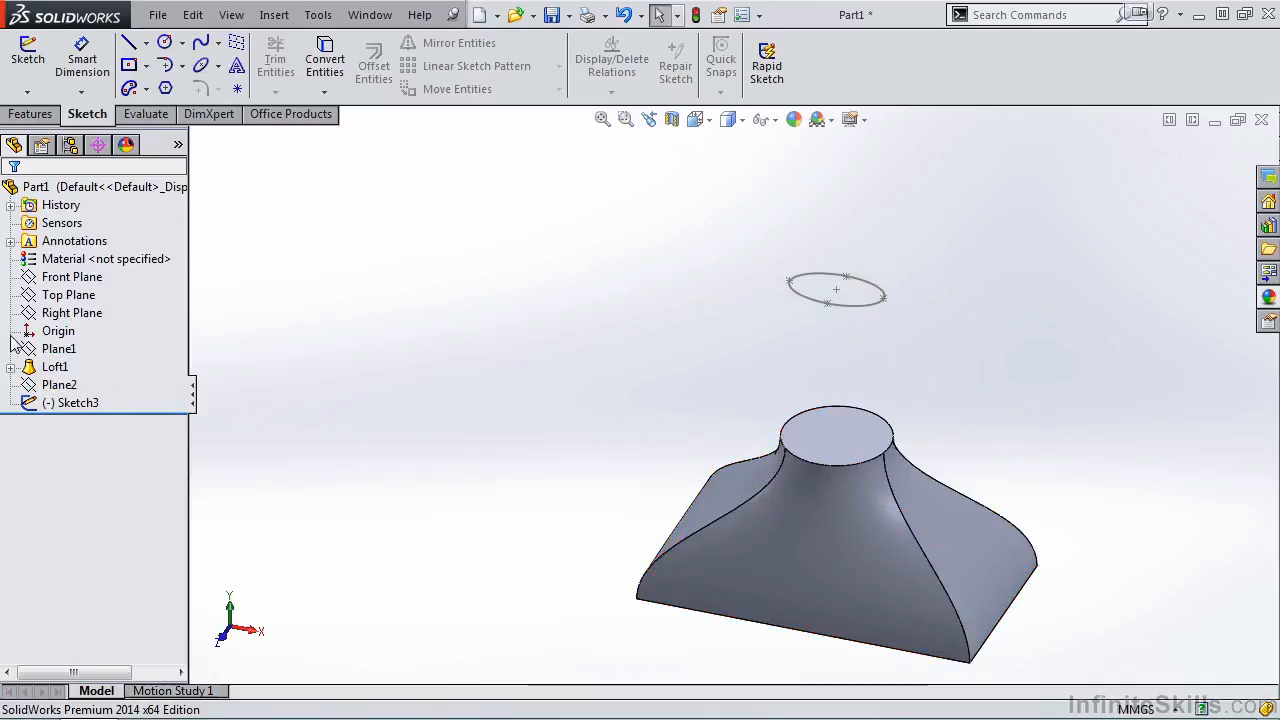
Reorder the loft feature so that it comes after the ellipse sketch.
{"action": "left_click", "coordinate": [31, 370]}
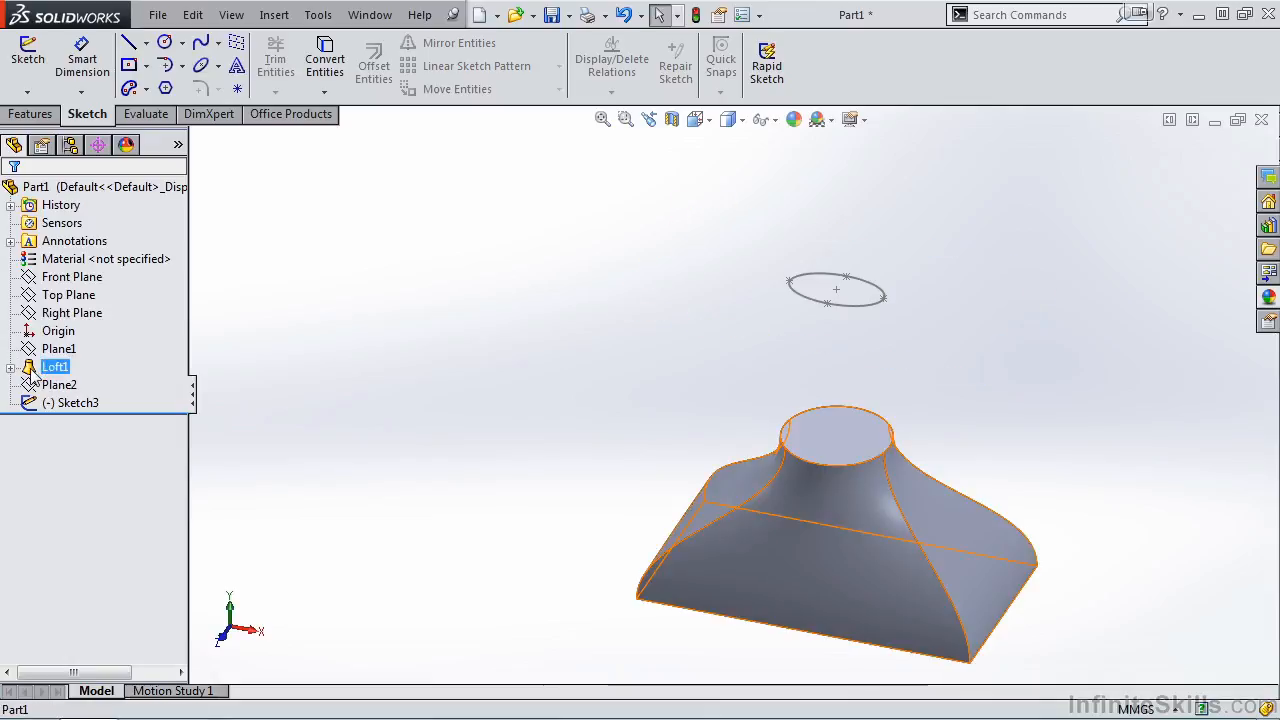
{"action": "left_click", "coordinate": [30, 402], "text": "ctrl"}
{"action": "left_click_drag", "start_coordinate": [30, 402], "coordinate": [35, 404]}
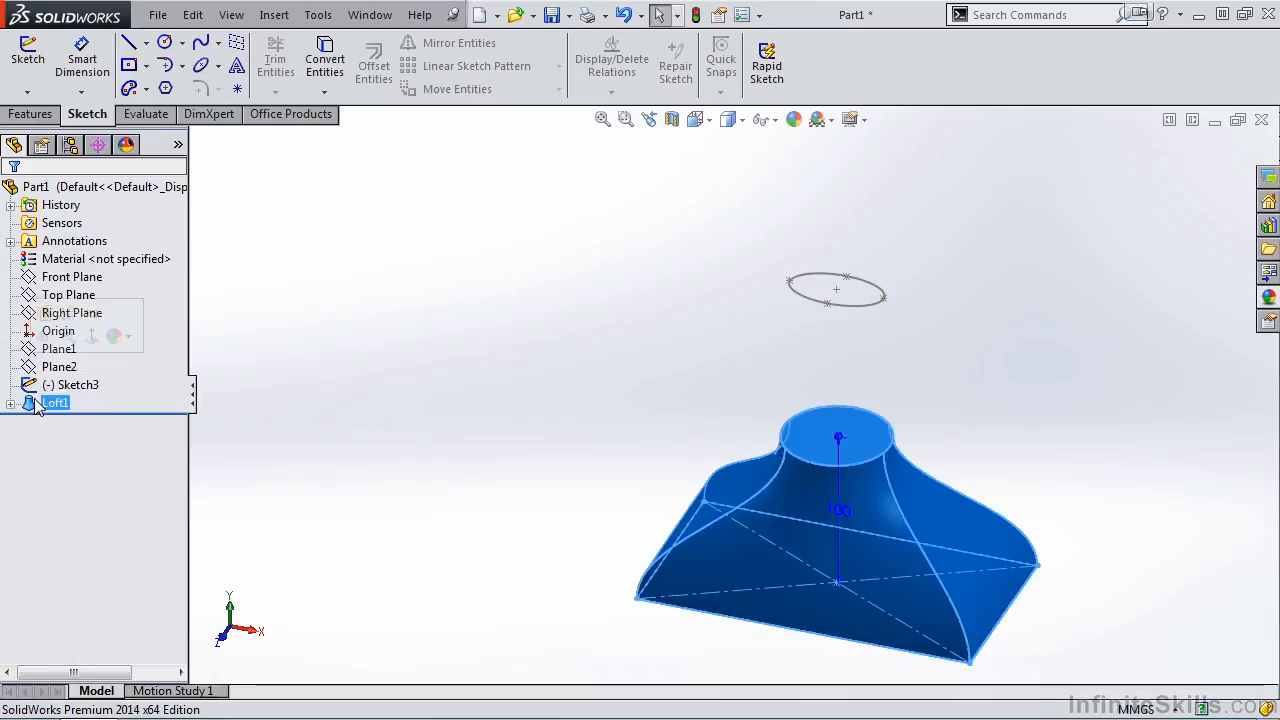
Edit the loft to add the ellipse as its third profile and accept the change.
{"action": "left_click", "coordinate": [31, 406]}
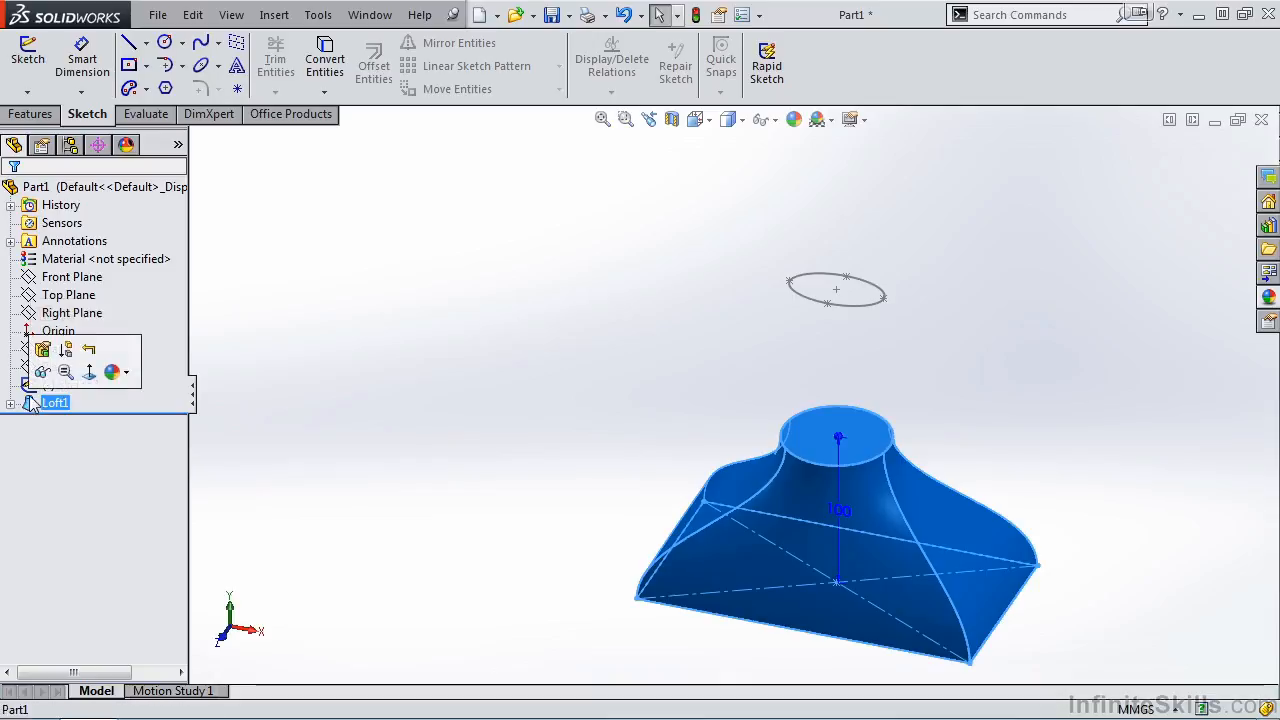
{"action": "left_click", "coordinate": [43, 361]}
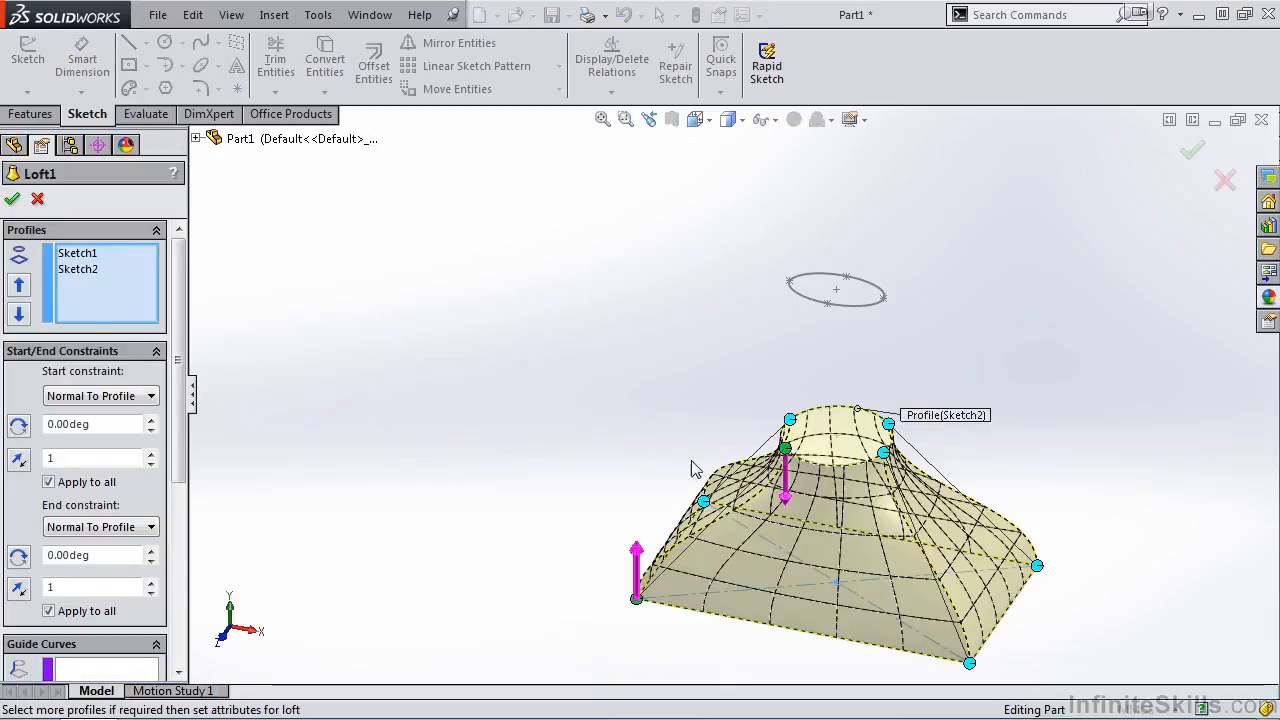
{"action": "left_click", "coordinate": [812, 296]}
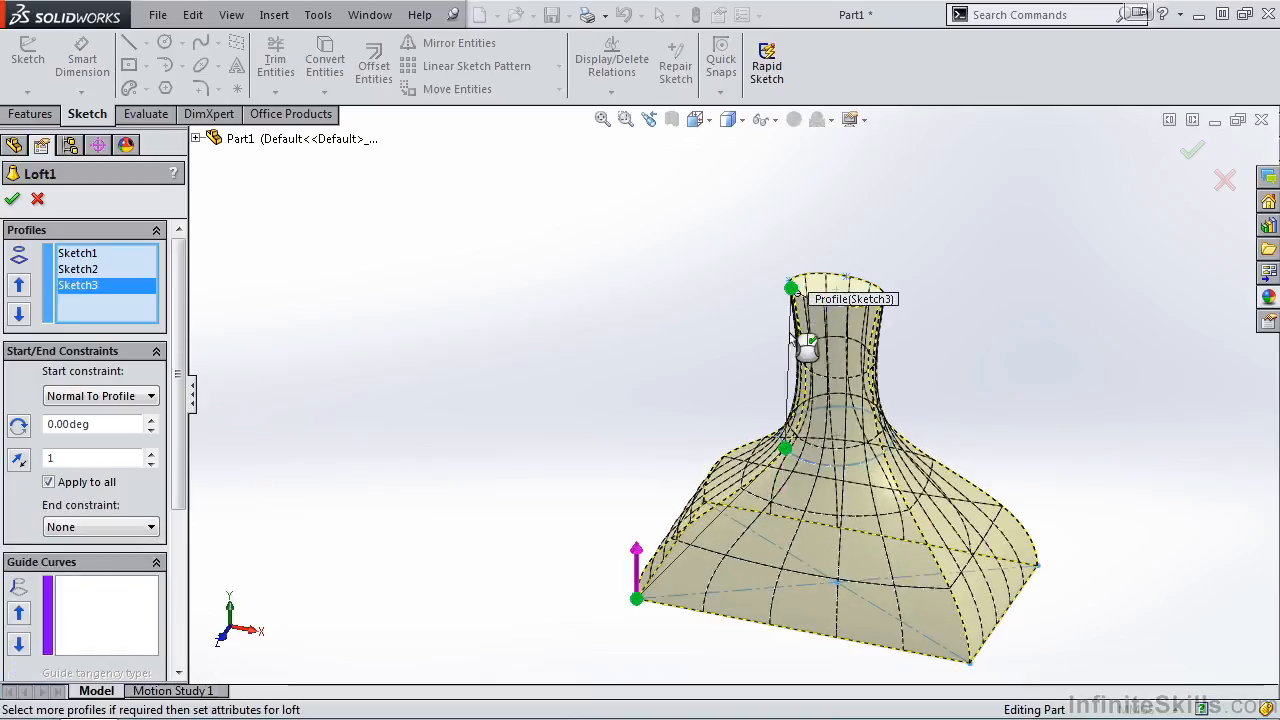
{"action": "middle_click_drag", "start_coordinate": [678, 337], "coordinate": [711, 343]}
{"action": "key", "text": "space"}
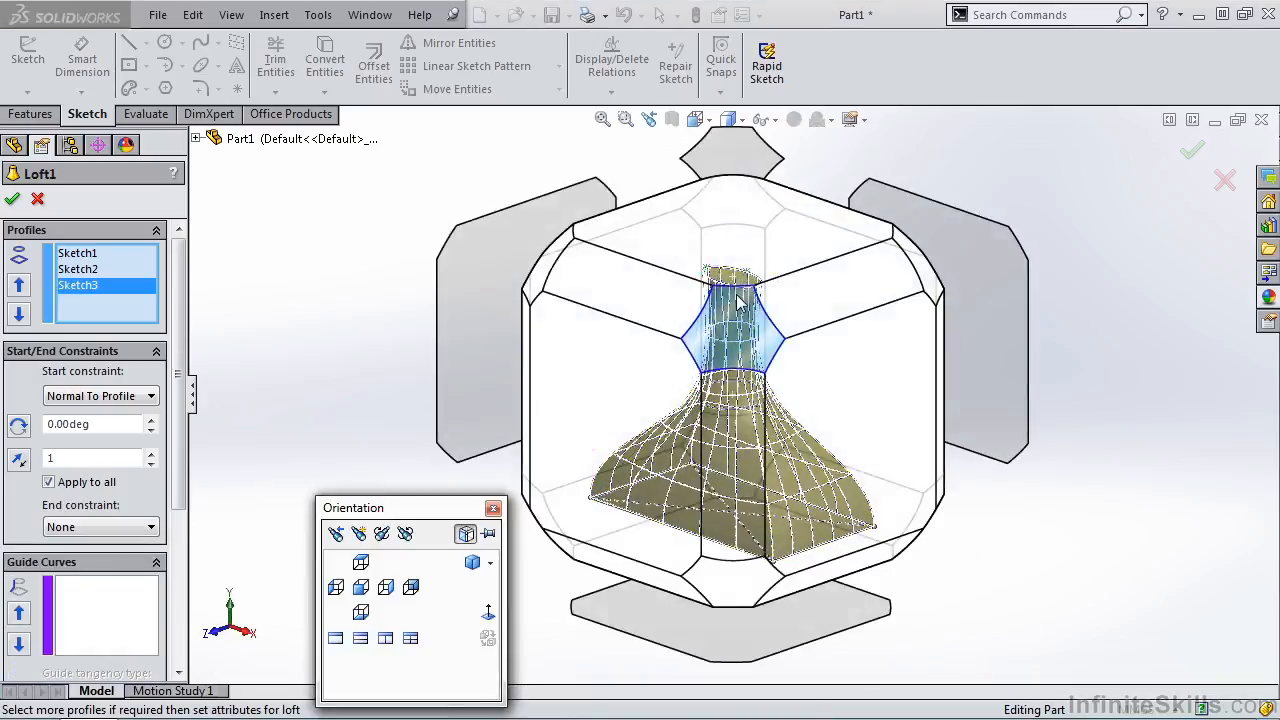
{"action": "key", "text": "Escape"}
{"action": "key", "text": "ctrl+7"}
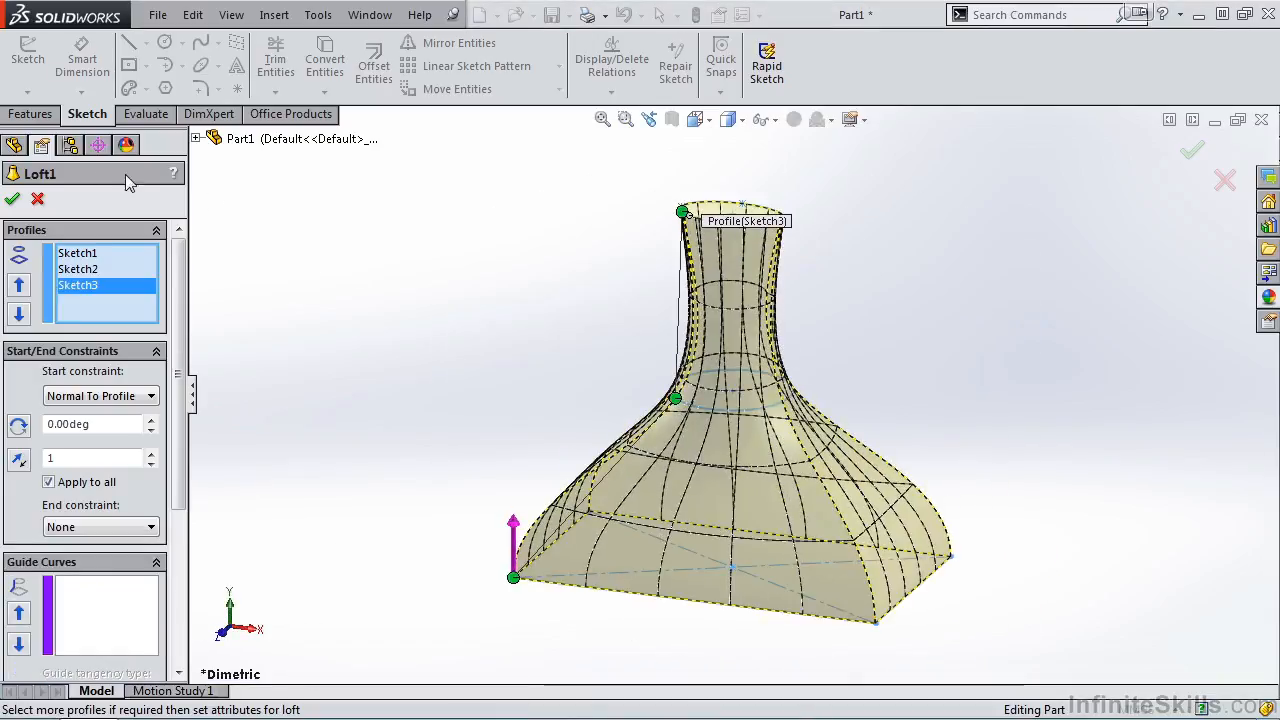
{"action": "left_click", "coordinate": [13, 198]}
{"action": "middle_click_drag", "start_coordinate": [395, 363], "coordinate": [479, 404]}
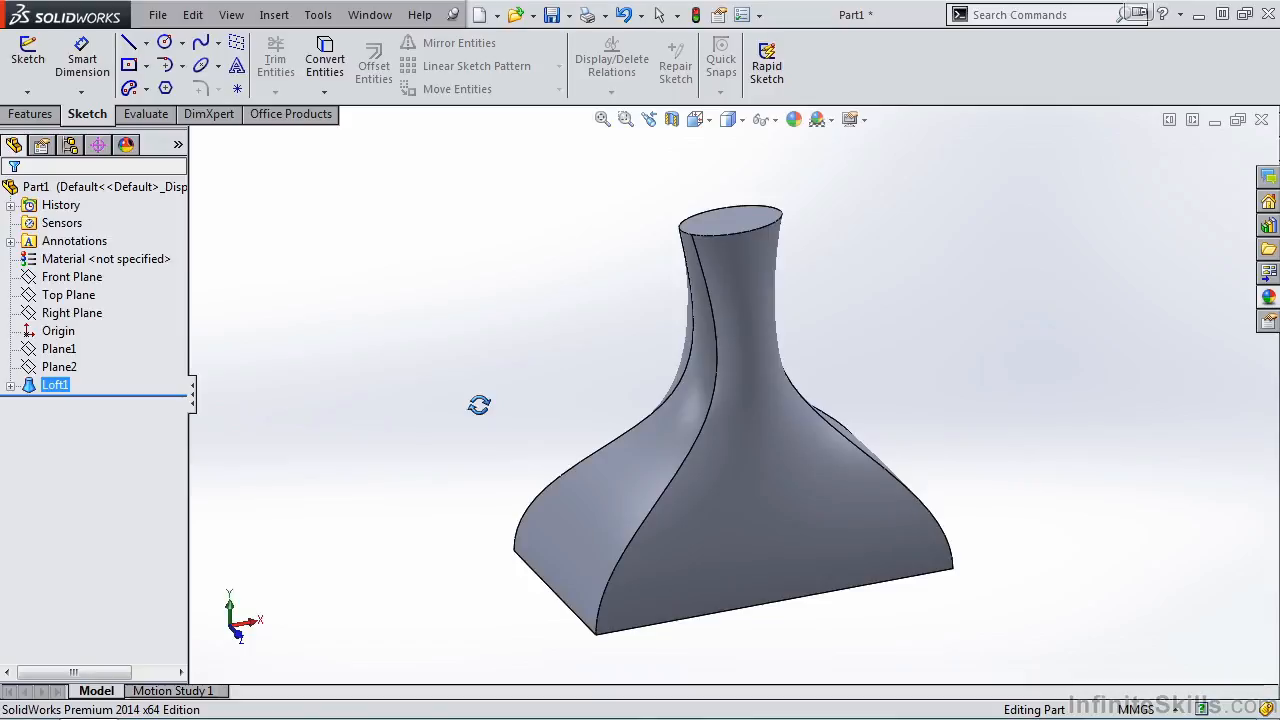